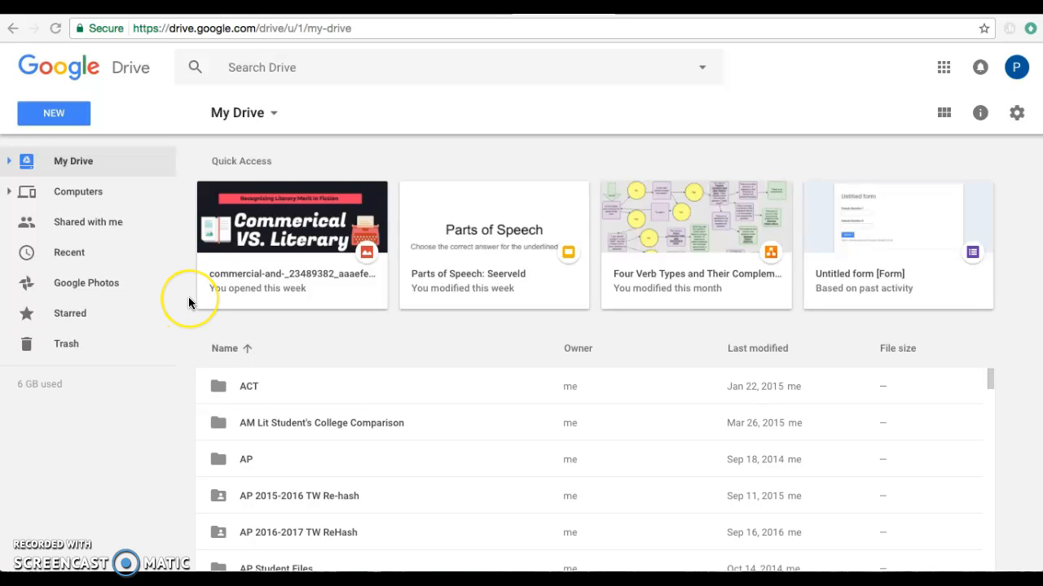
pyautogui.click(943, 69)
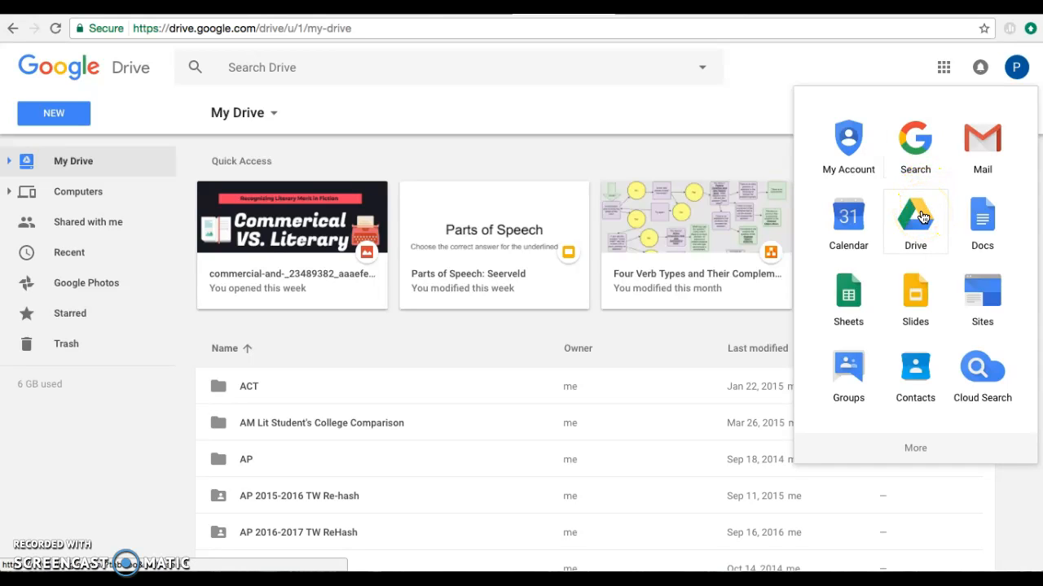
pyautogui.click(766, 79)
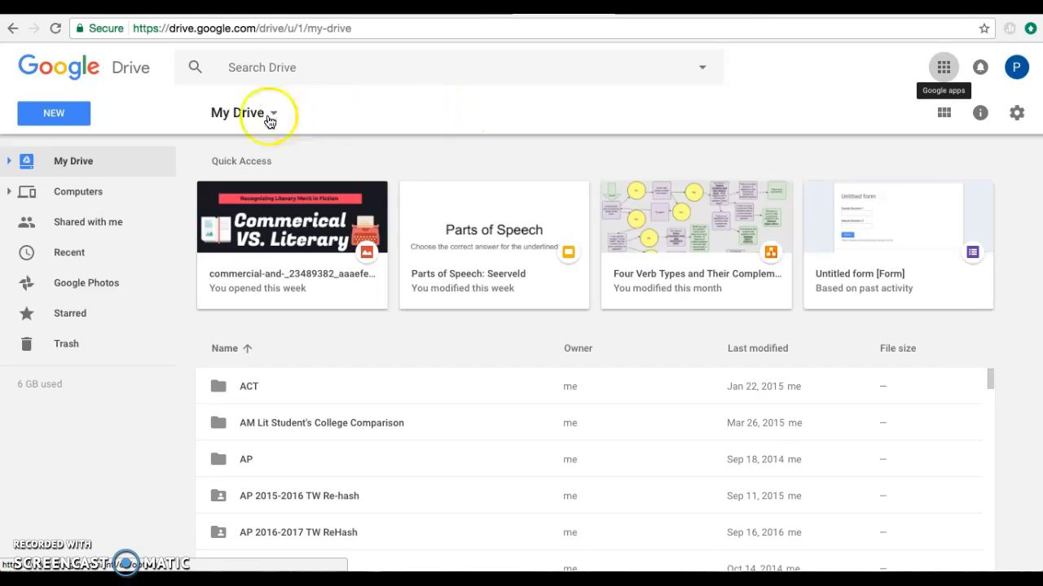
# Create a new blank Google Docs document
pyautogui.click(59, 116)
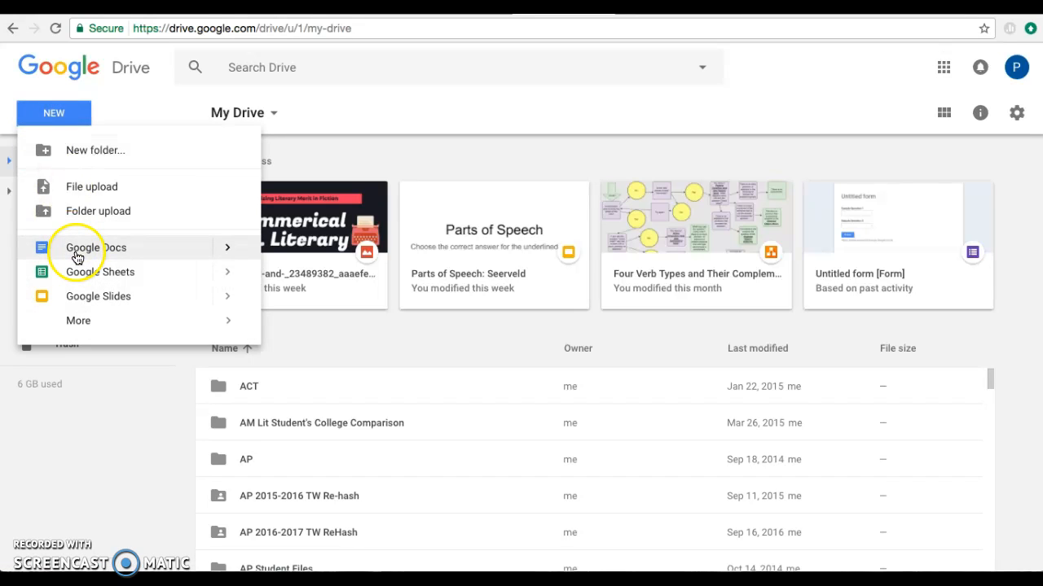
pyautogui.click(78, 254)
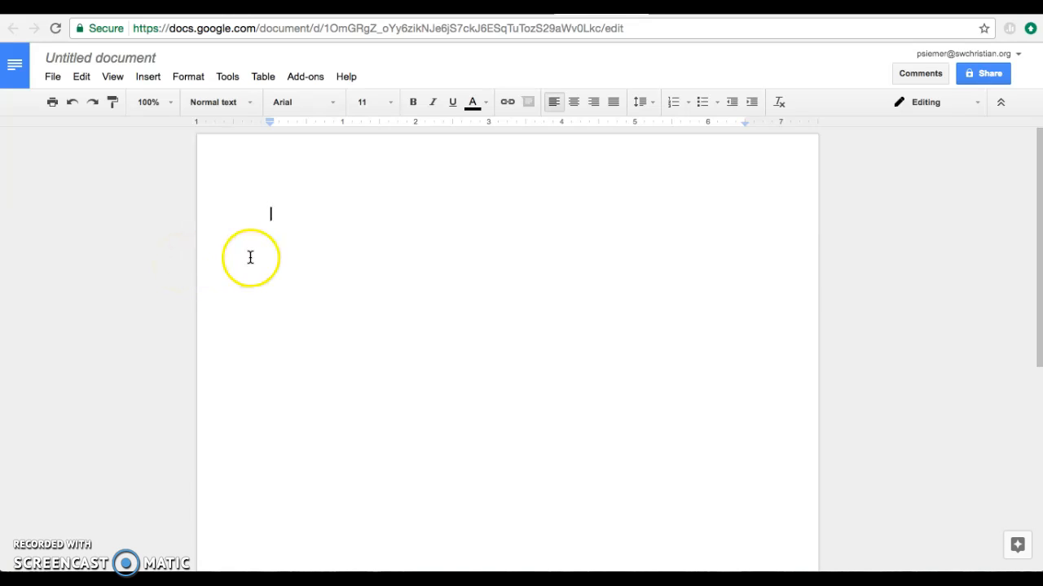
# Open the page header for editing and set its font to Times New Roman, size 12
pyautogui.doubleClick(296, 150)
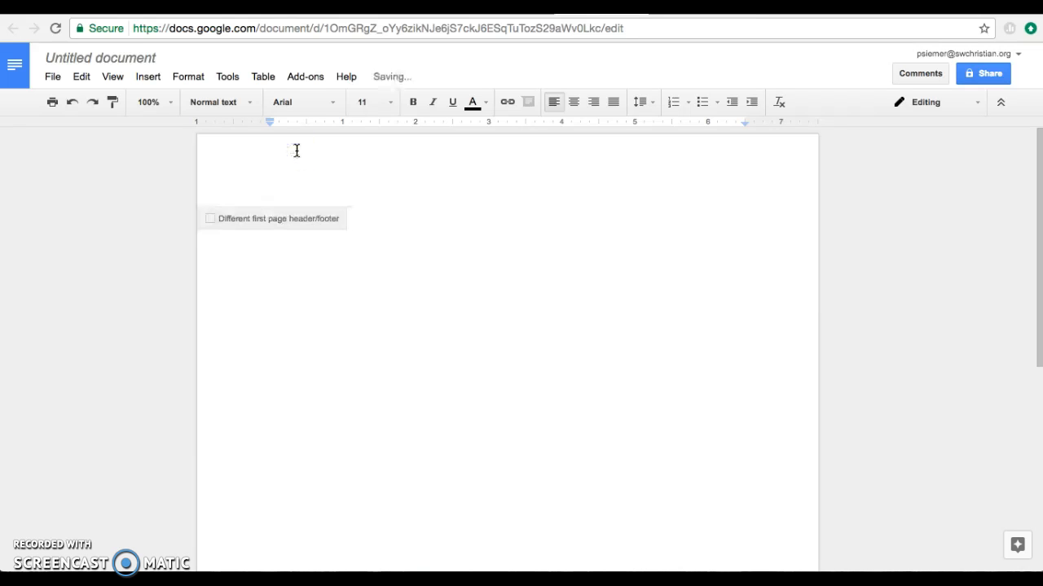
pyautogui.click(332, 102)
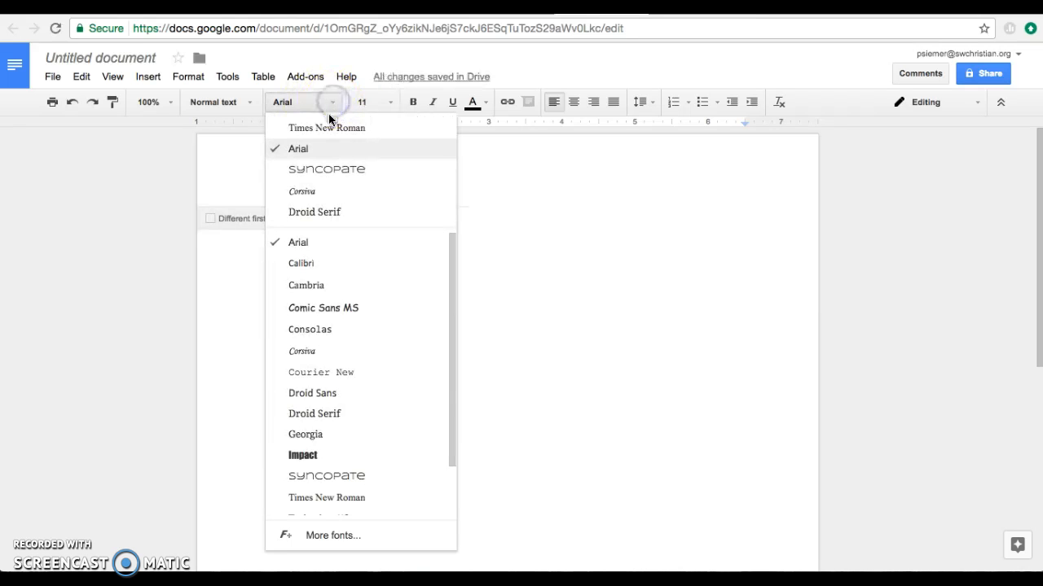
pyautogui.click(329, 131)
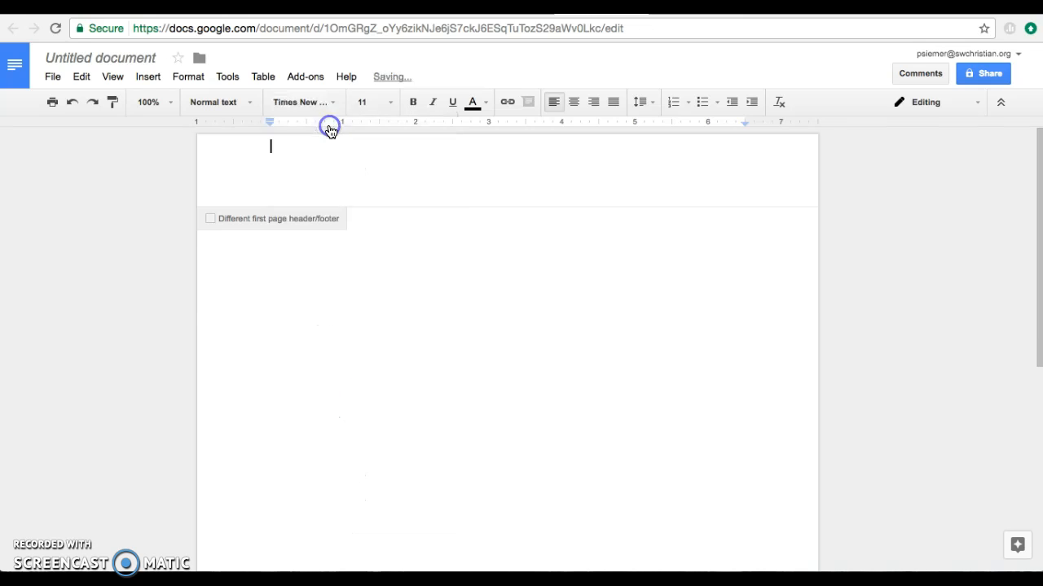
pyautogui.click(390, 102)
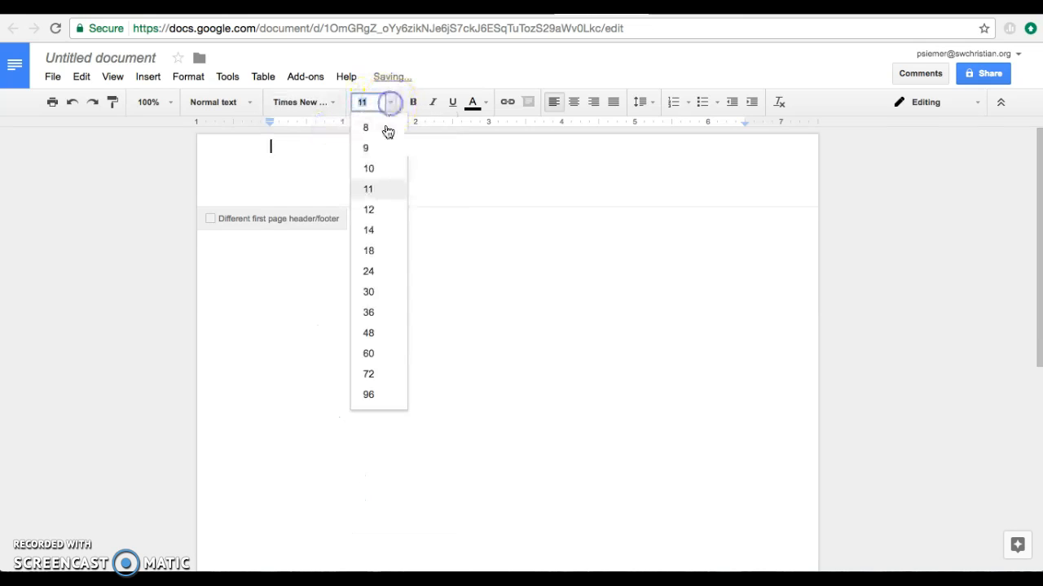
pyautogui.click(379, 205)
# Right-align the header and enter "Surname" followed by an automatic page number that starts on the first page
pyautogui.click(593, 101)
pyautogui.write('S')
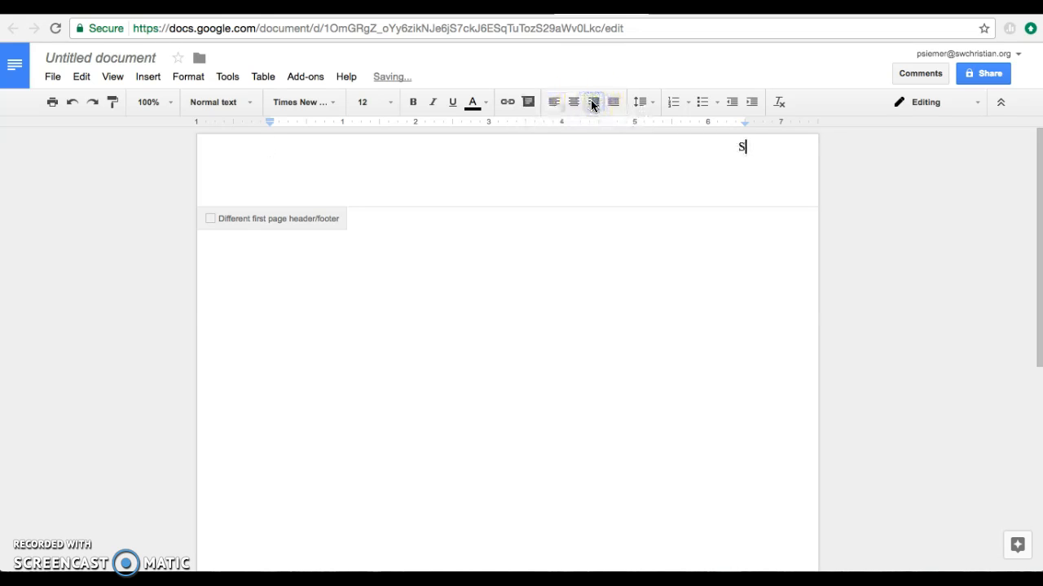
pyautogui.write('urname')
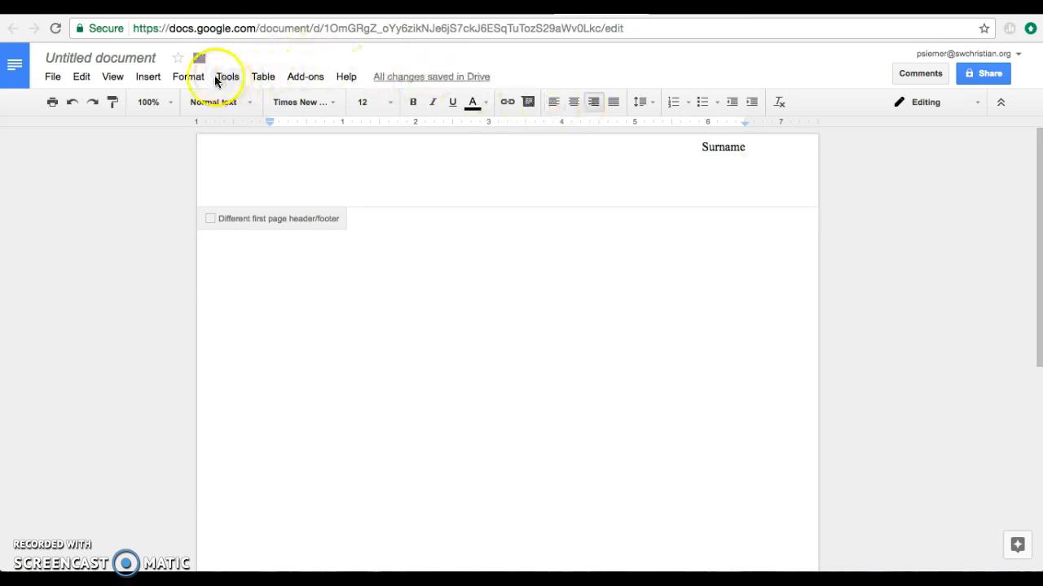
pyautogui.click(149, 78)
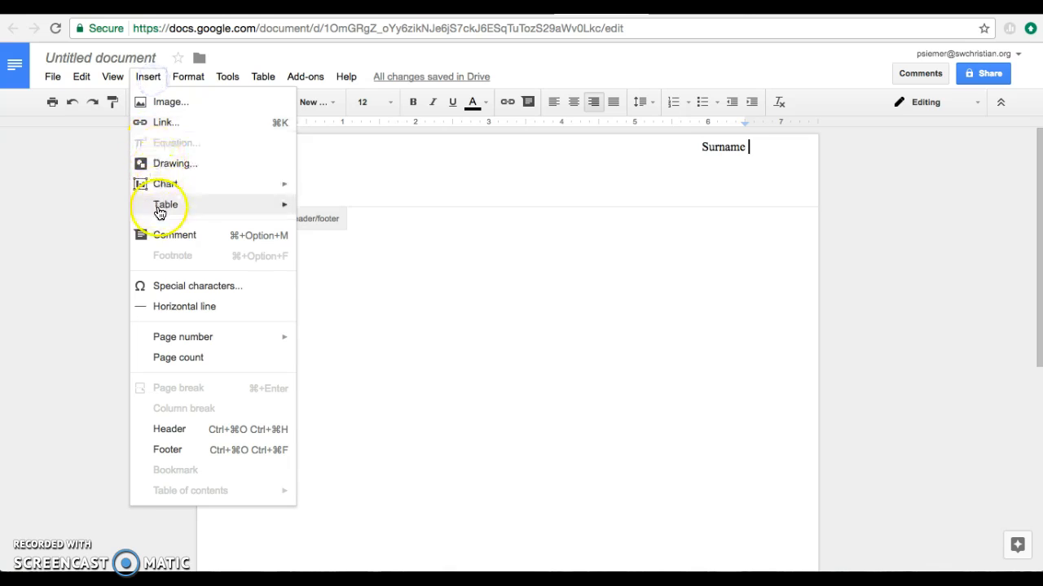
pyautogui.moveTo(217, 340)
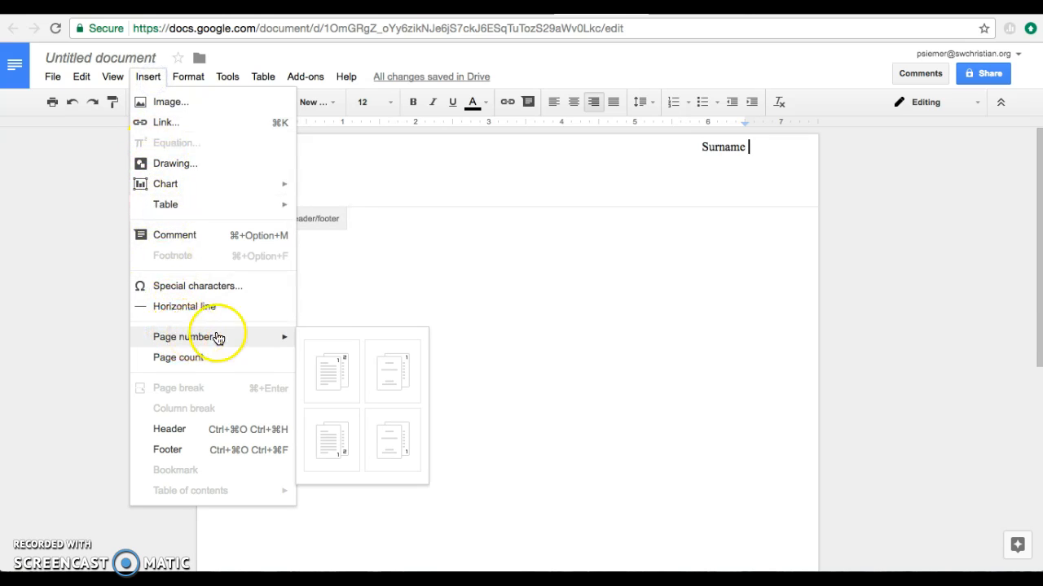
pyautogui.click(332, 366)
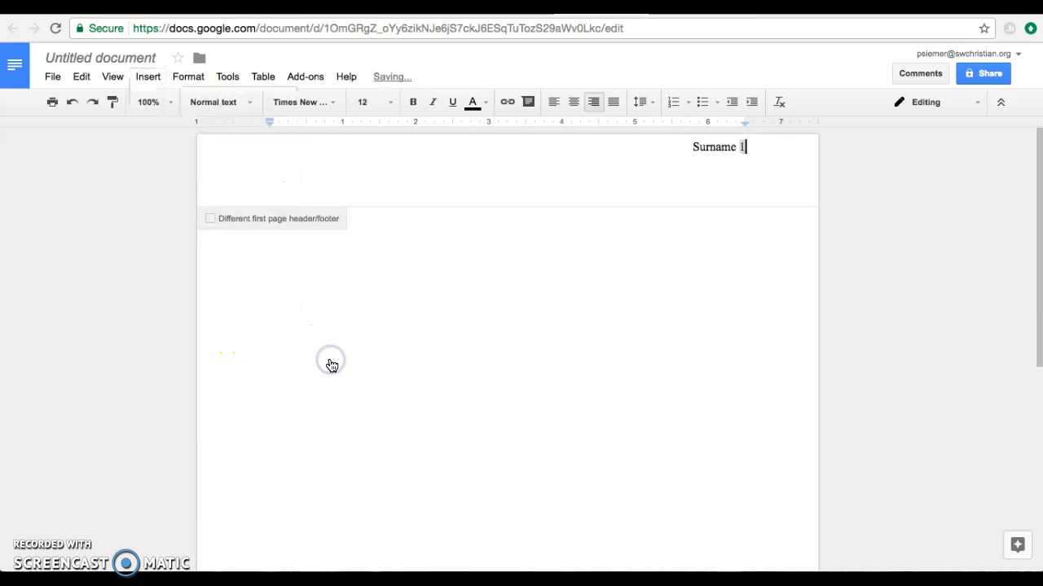
# Return to the document body and set its font to Times New Roman, size 12
pyautogui.click(355, 311)
pyautogui.click(308, 236)
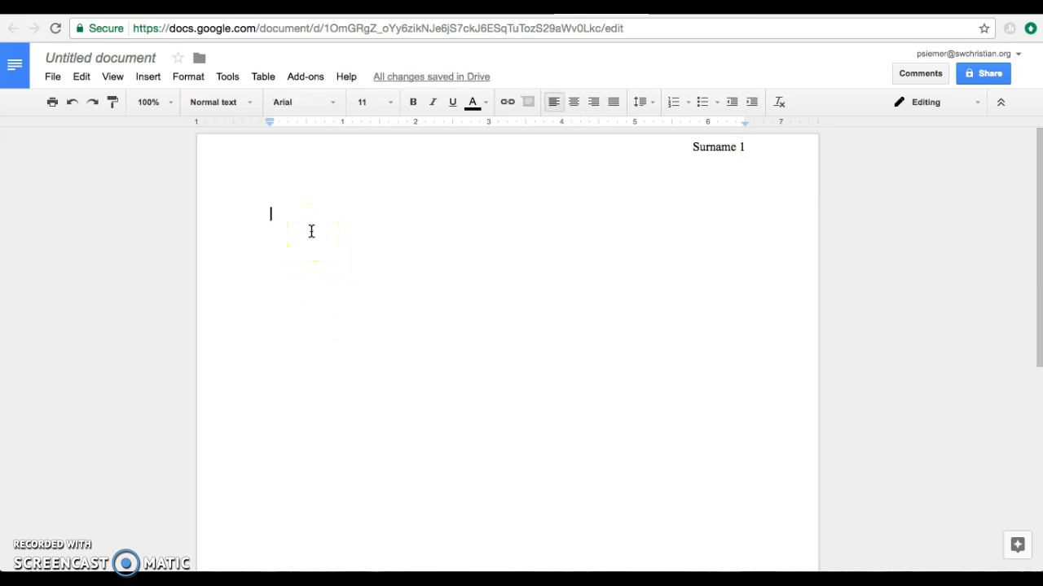
pyautogui.click(278, 104)
pyautogui.click(303, 130)
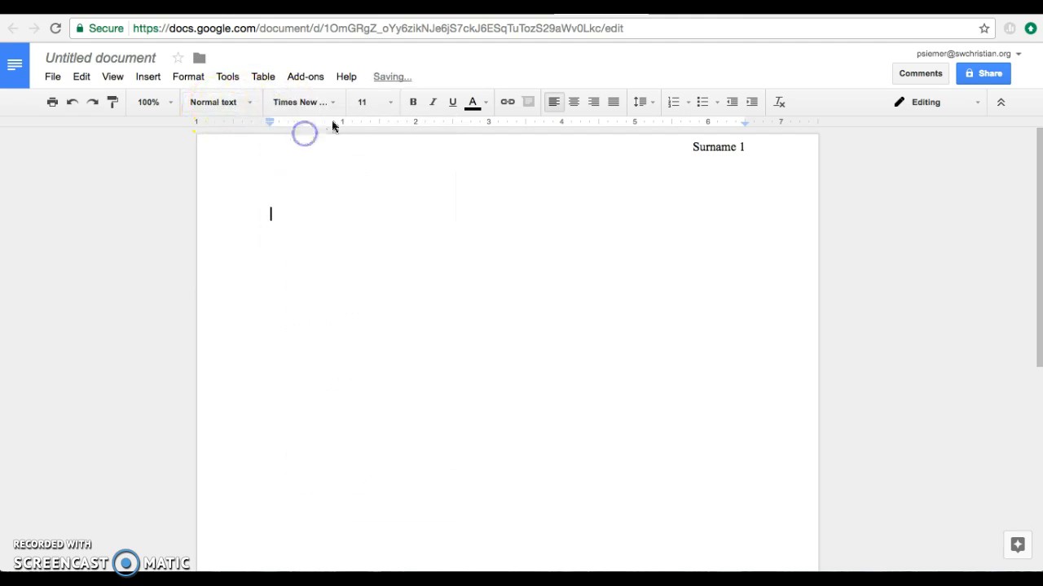
pyautogui.click(390, 103)
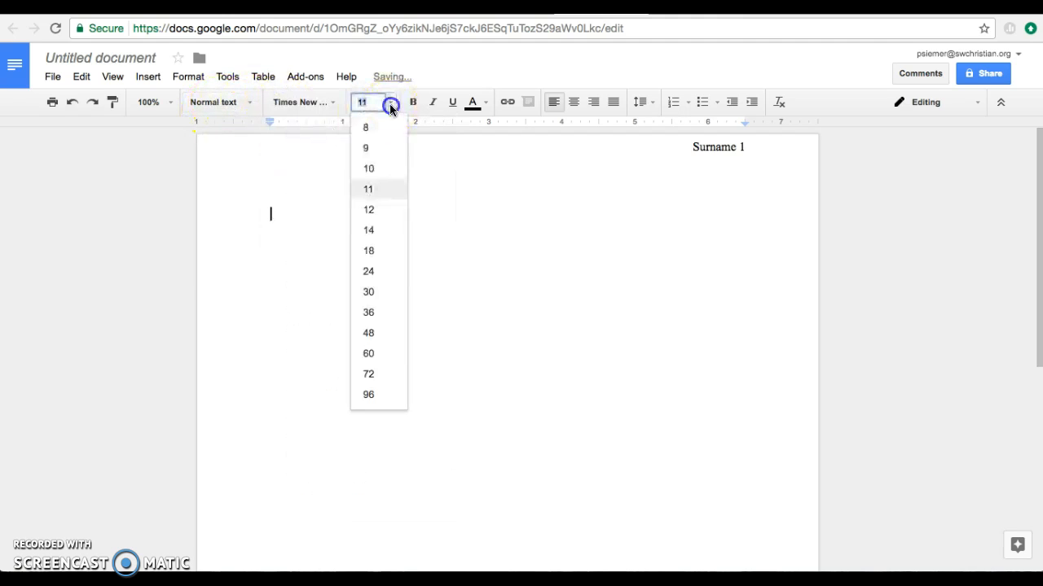
pyautogui.click(381, 211)
# Enter "Student Name" as the first line of the document body, without a line after it
pyautogui.write('Student Name')
pyautogui.press('Return')
pyautogui.write('T')
pyautogui.press('BackSpace')
pyautogui.press('BackSpace')
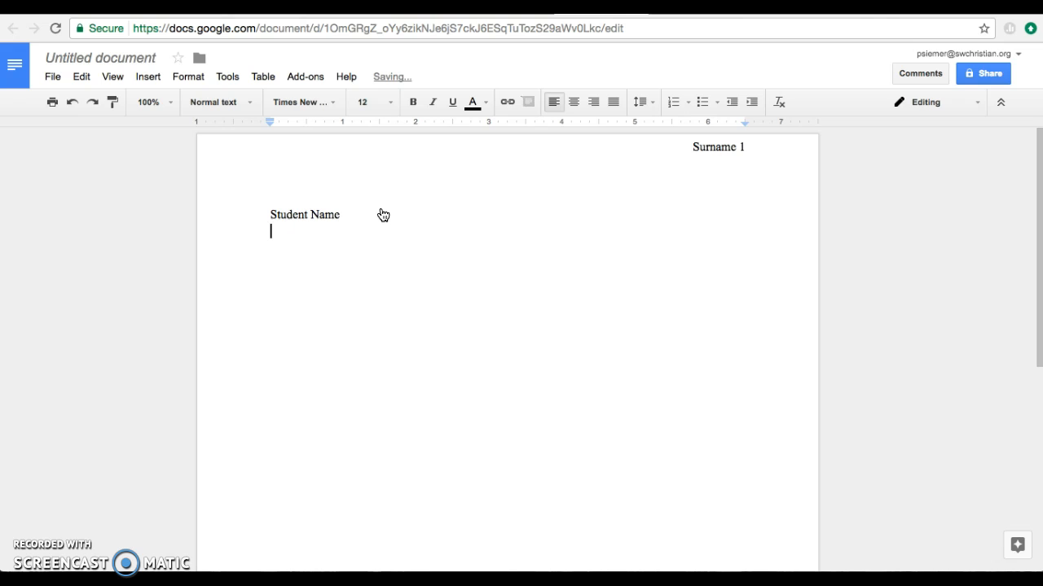
pyautogui.press('BackSpace')
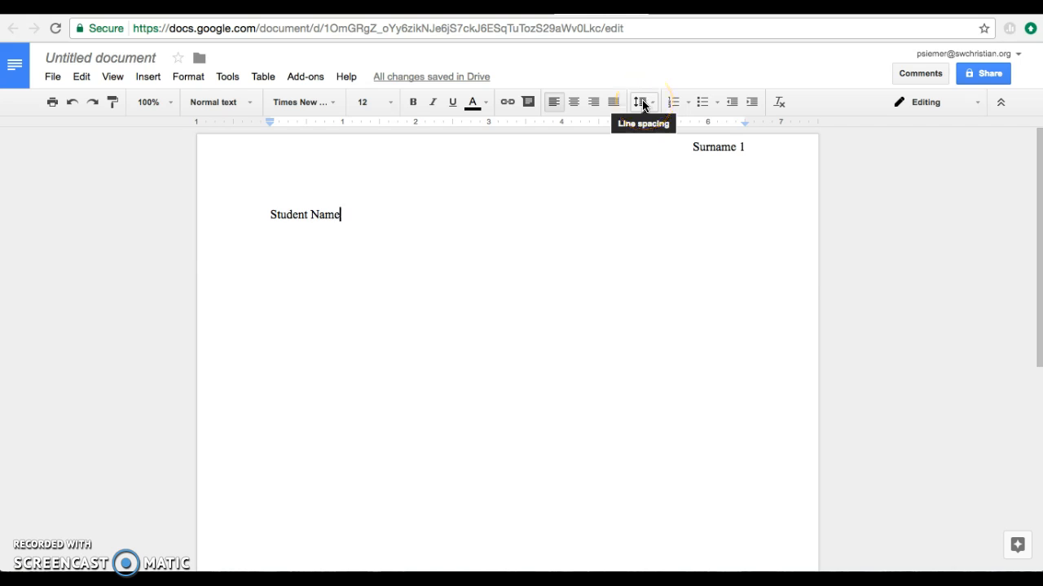
# Apply double line spacing to the "Student Name" line and place the cursor at its end
pyautogui.tripleClick(286, 213)
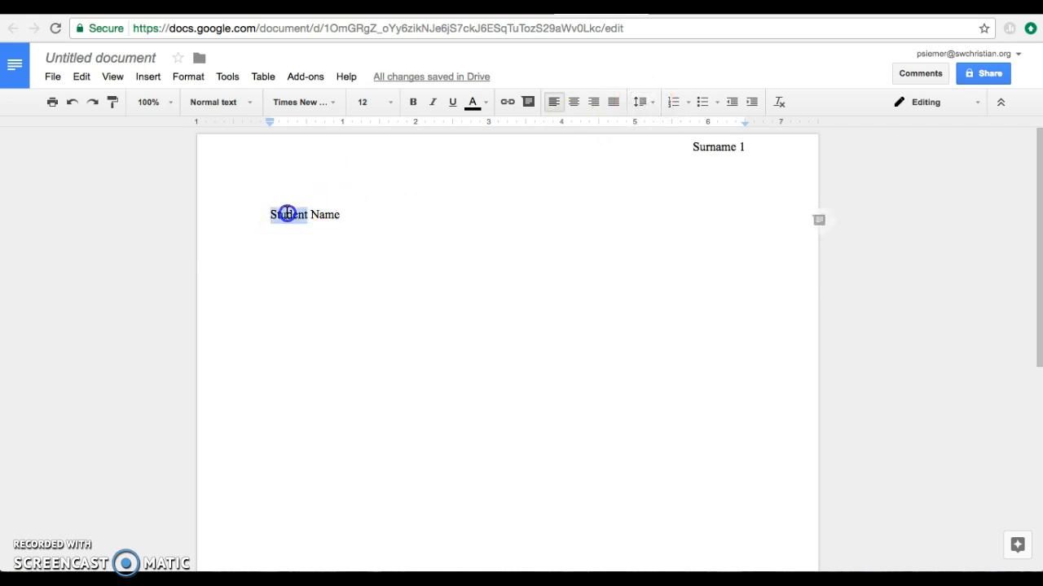
pyautogui.click(640, 102)
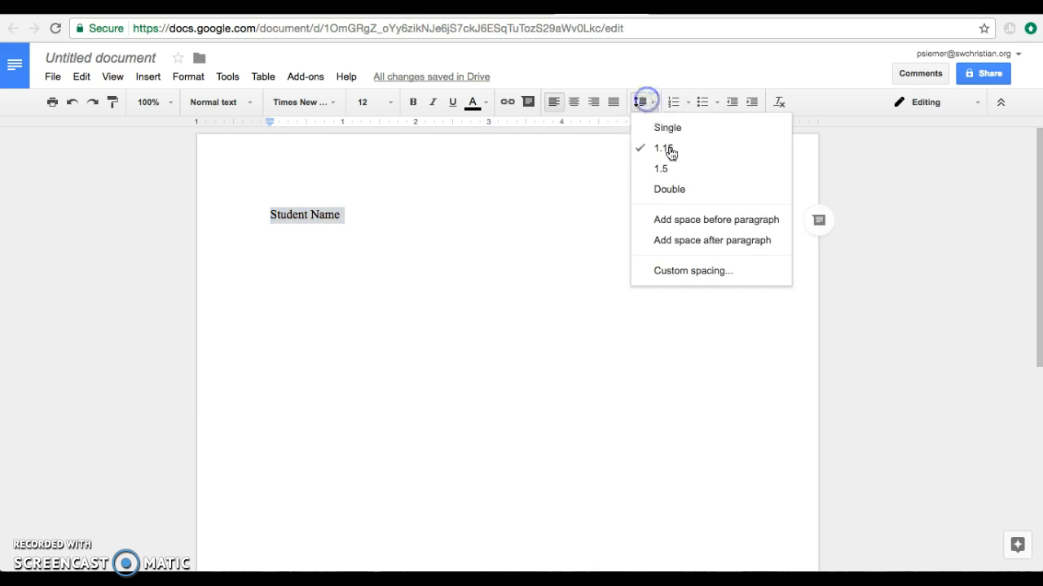
pyautogui.click(683, 190)
pyautogui.press('Right')
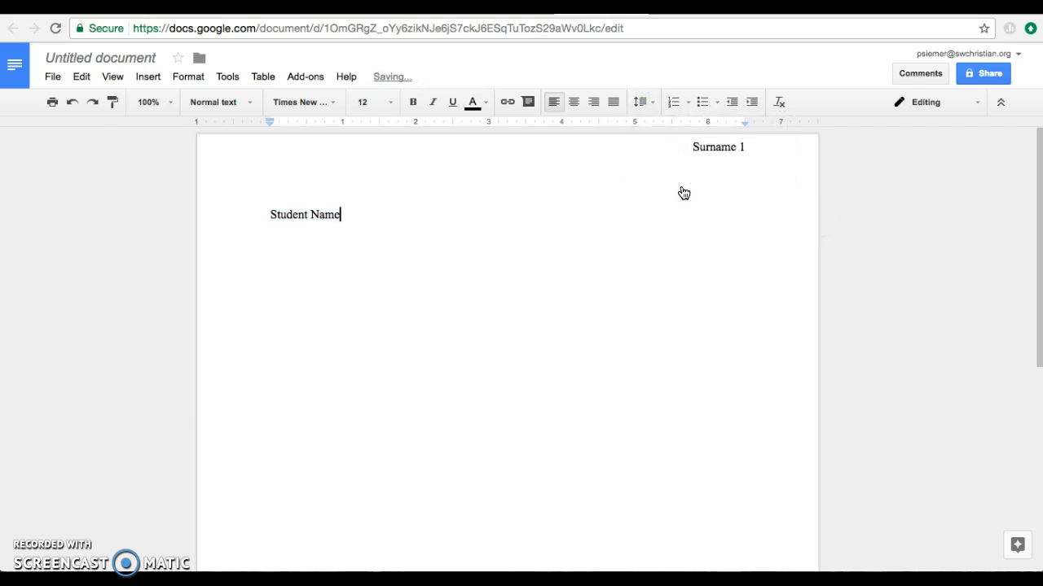
# Complete the heading below the student name with separate lines for "Teacher Name", "Class Name" and the date "20 July 2017"
pyautogui.press('Return')
pyautogui.write('Teacher Name')
pyautogui.press('Return')
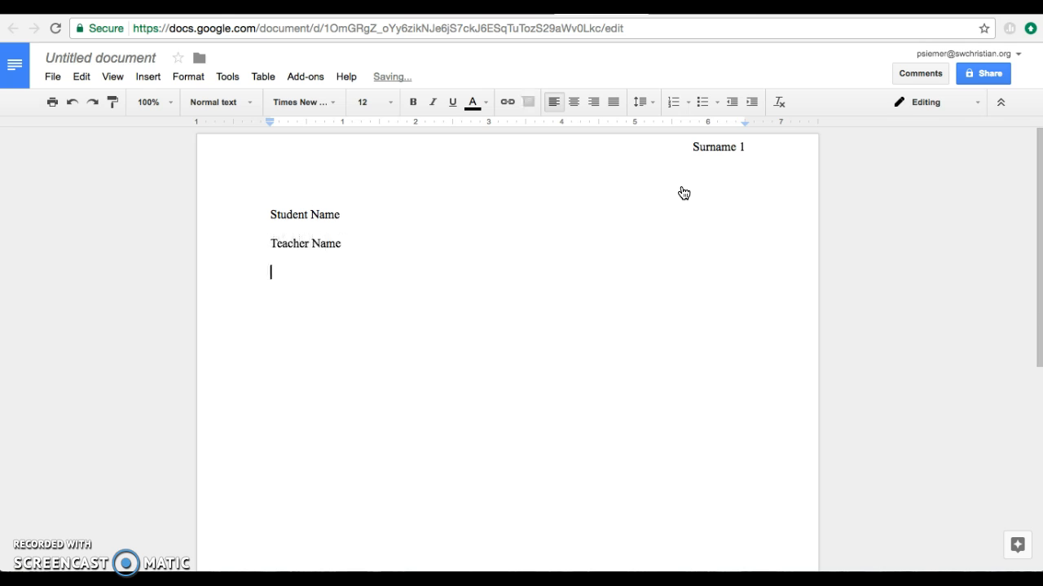
pyautogui.write('Class Name')
pyautogui.press('Return')
pyautogui.write('D')
pyautogui.press('BackSpace')
pyautogui.write('20 July 2017')
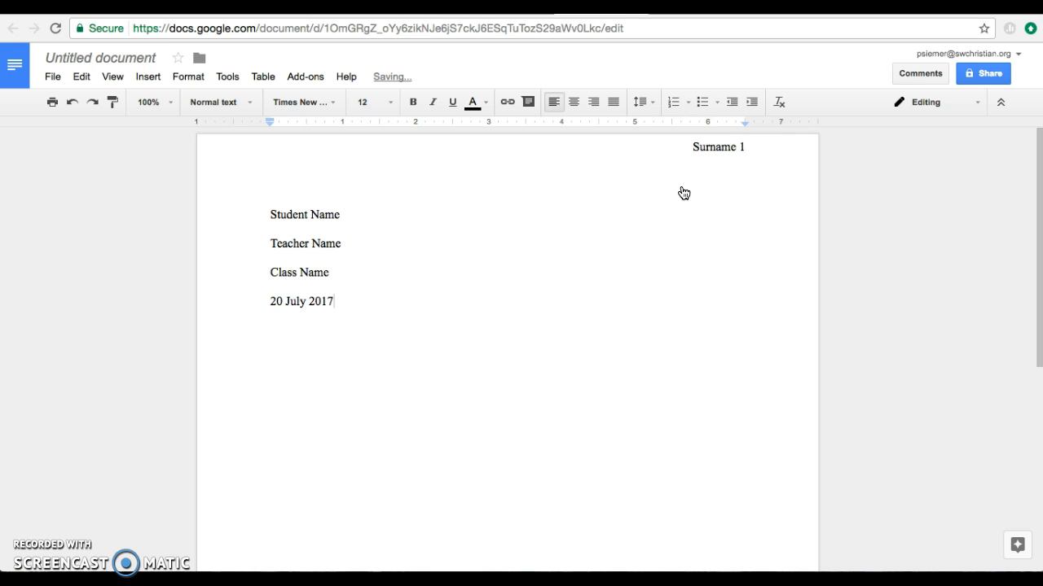
pyautogui.press('Return')
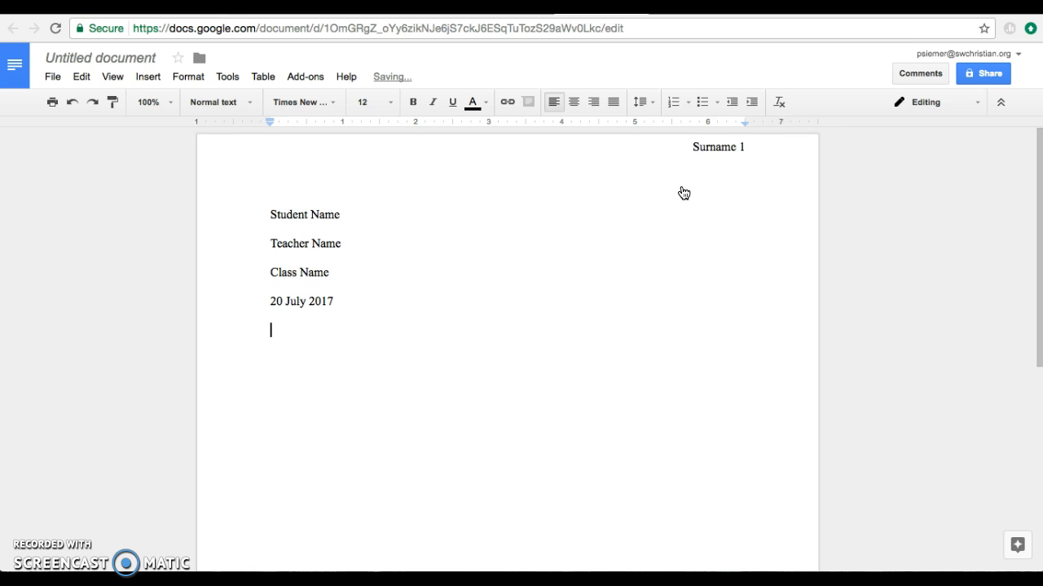
# Add the centered title "Interesting Title" below the date and start a new line after it
pyautogui.click(575, 104)
pyautogui.write('Interesting')
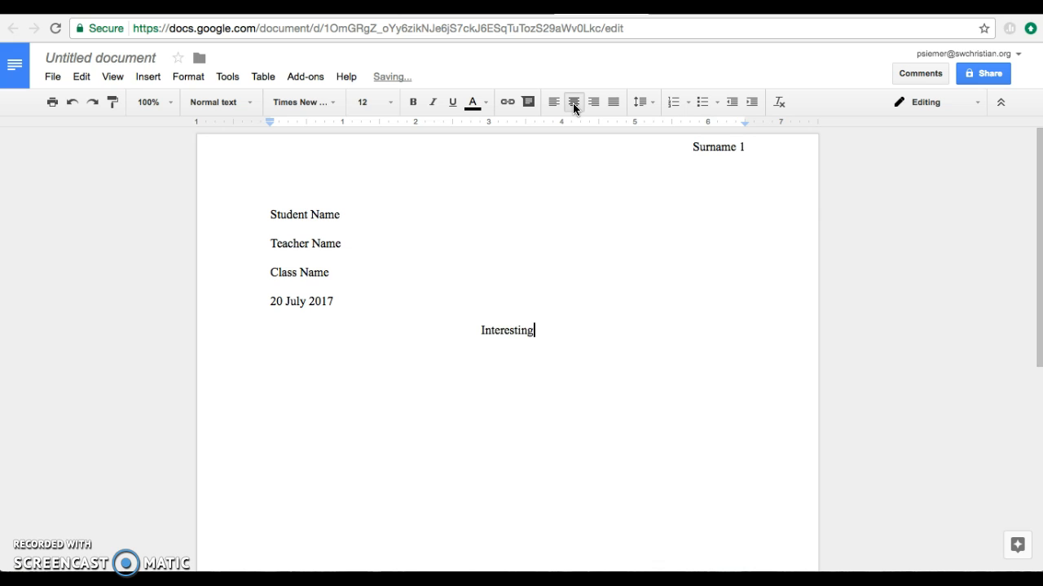
pyautogui.write(' Title')
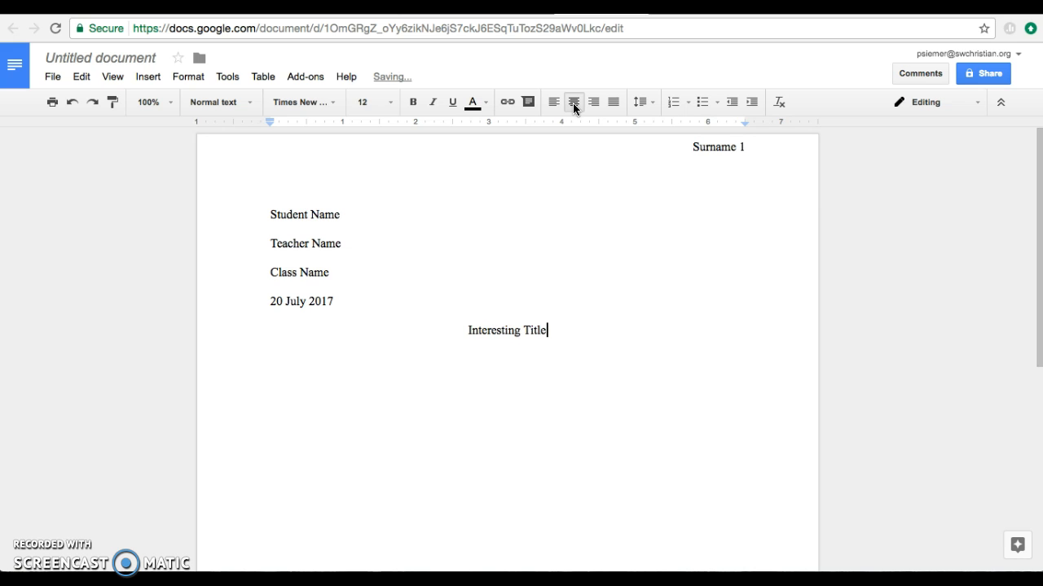
pyautogui.press('Return')
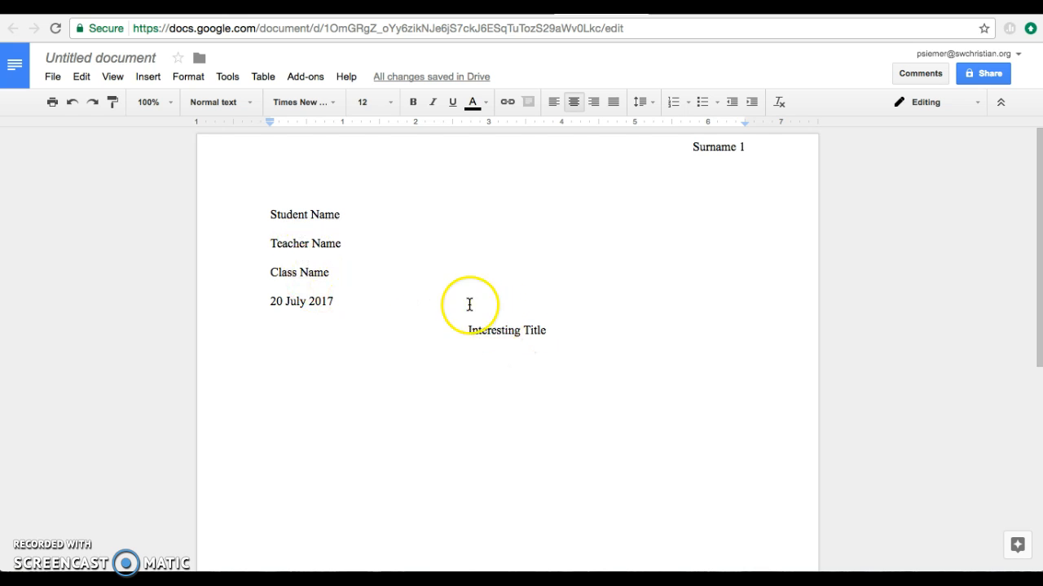
# Left-align the line below the title and paste in the two essay paragraphs copied from the other open document
pyautogui.click(553, 104)
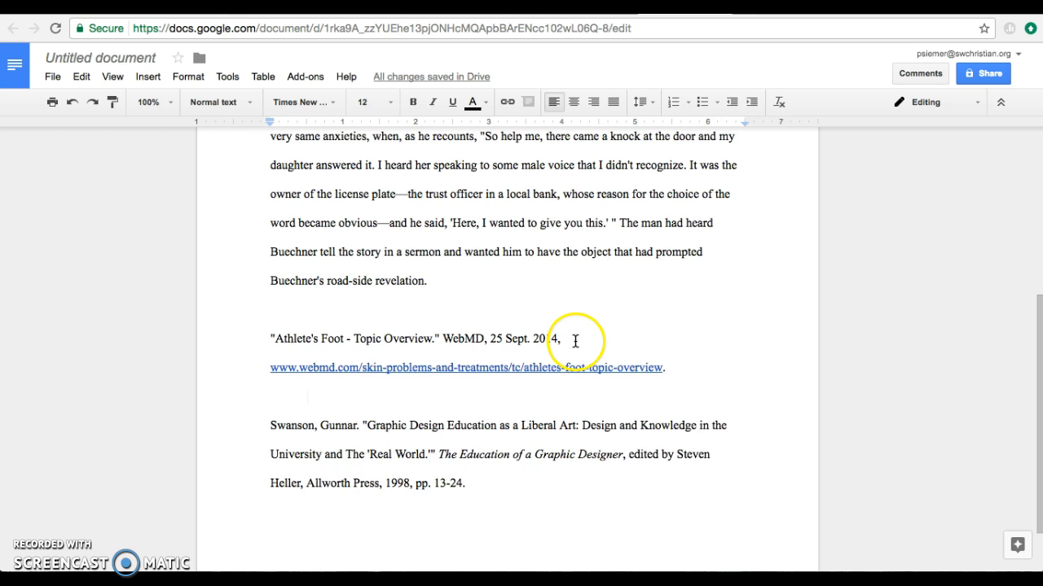
pyautogui.scroll(2, 572, 342)
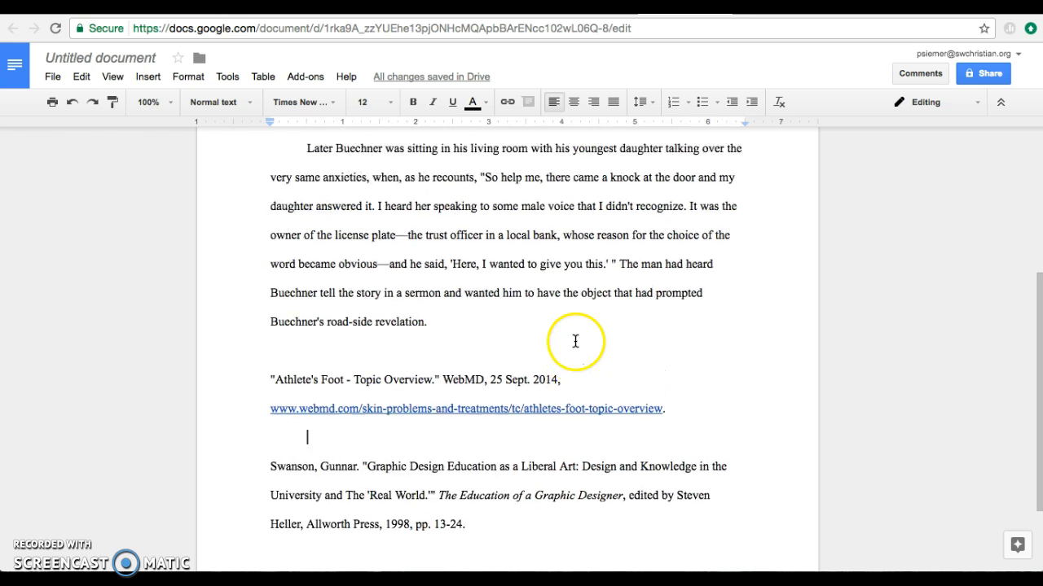
pyautogui.moveTo(430, 372); pyautogui.dragTo(277, 193)
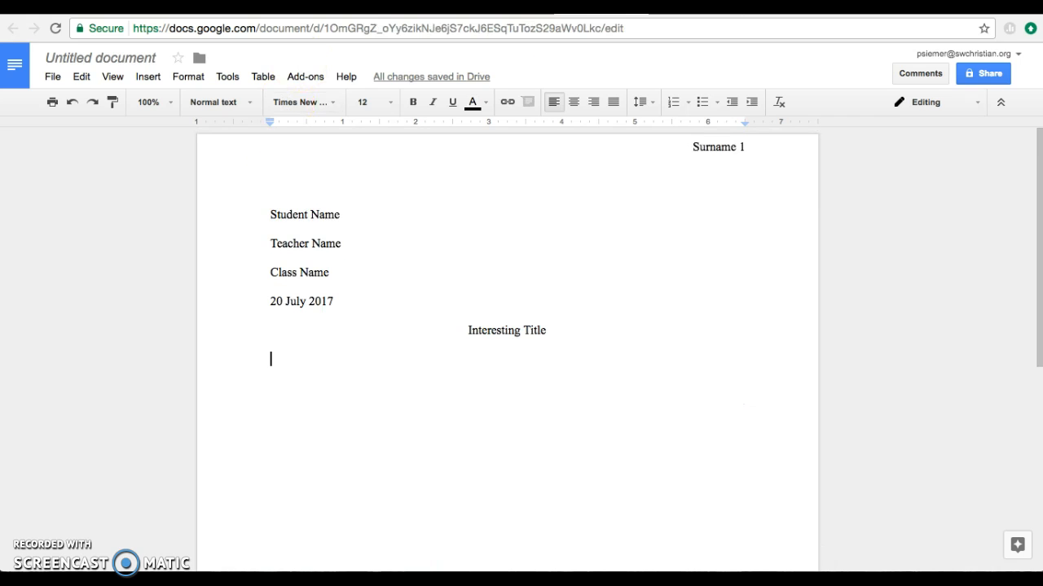
pyautogui.hotkey('ctrl', 'v')
# Review the indentation and line spacing of the pasted essay paragraphs from the title to the end of the text
pyautogui.scroll(-2, 319, 285)
pyautogui.scroll(3, 319, 284)
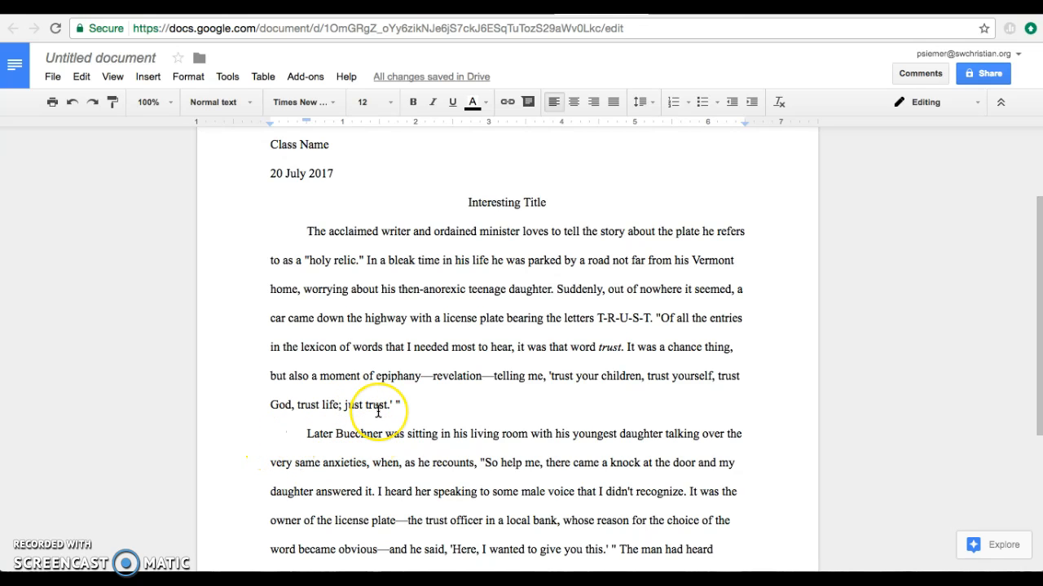
pyautogui.scroll(-1, 375, 412)
pyautogui.scroll(-4, 377, 412)
pyautogui.scroll(3, 377, 411)
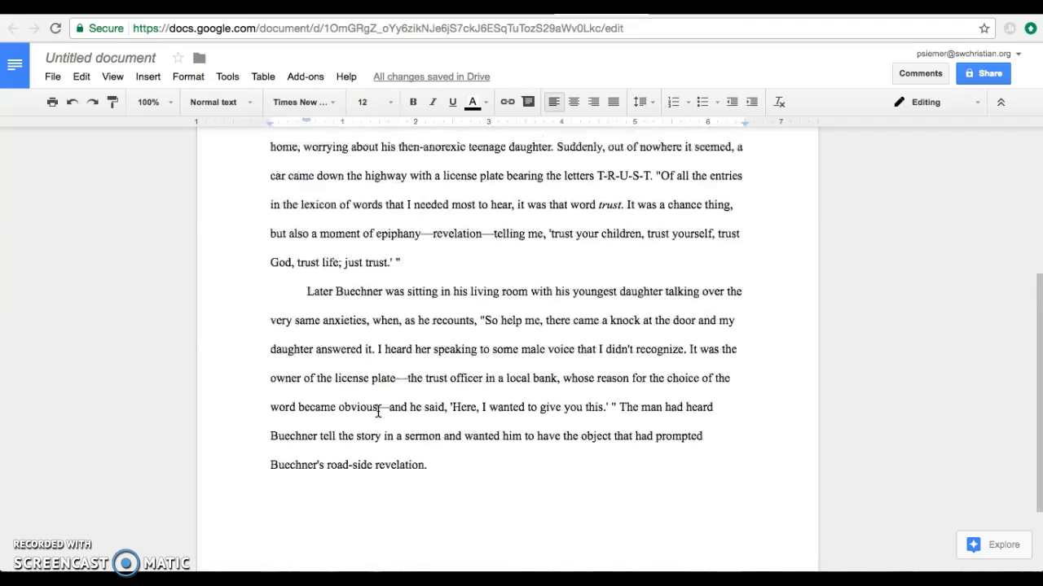
pyautogui.scroll(3, 377, 411)
pyautogui.scroll(-3, 377, 411)
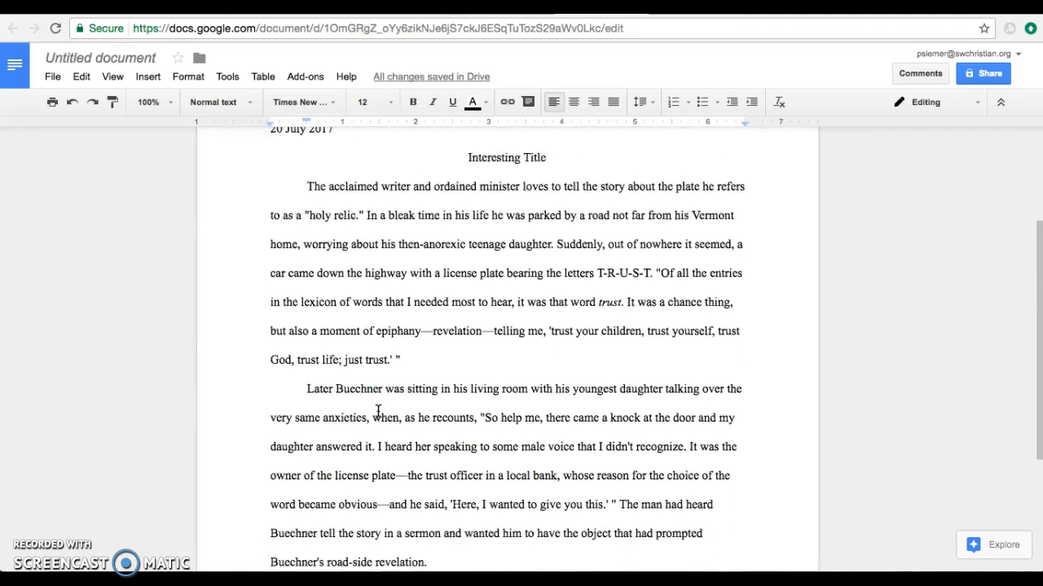
pyautogui.scroll(-1, 377, 411)
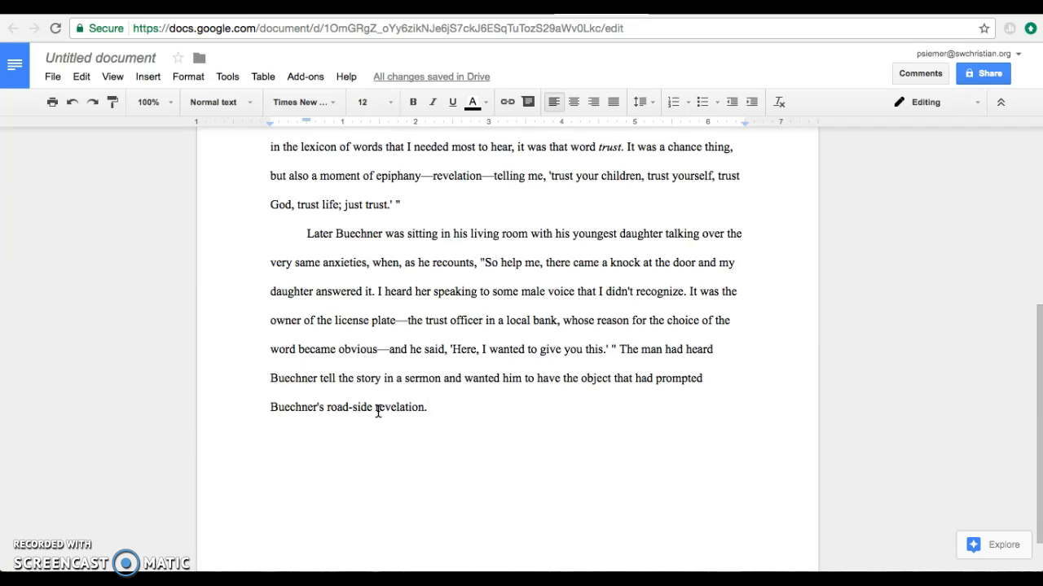
pyautogui.scroll(-3, 377, 412)
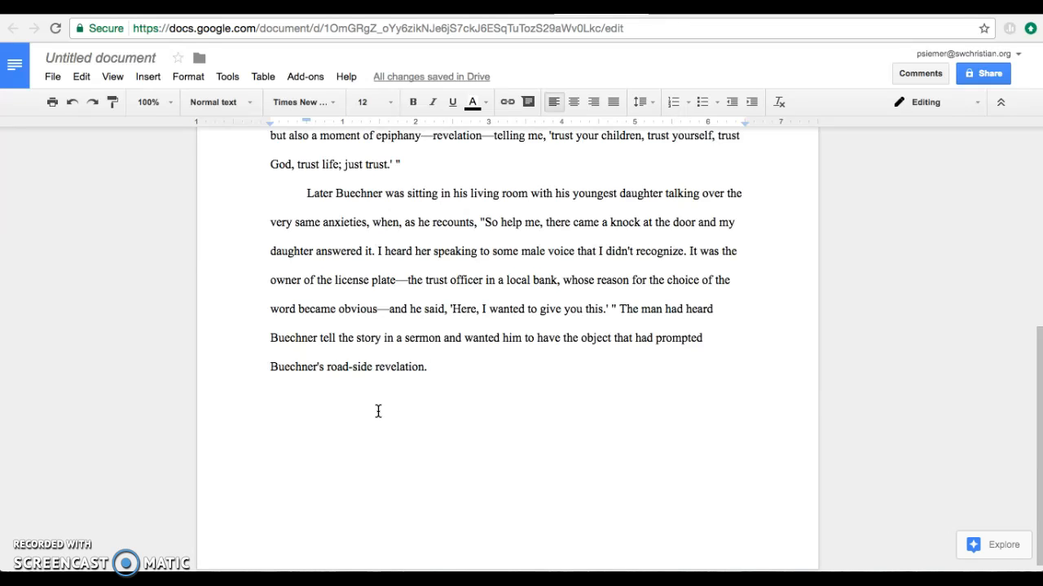
# Insert a page break after the last essay paragraph and remove the first-line indent at the start of the new page
pyautogui.scroll(-1, 378, 411)
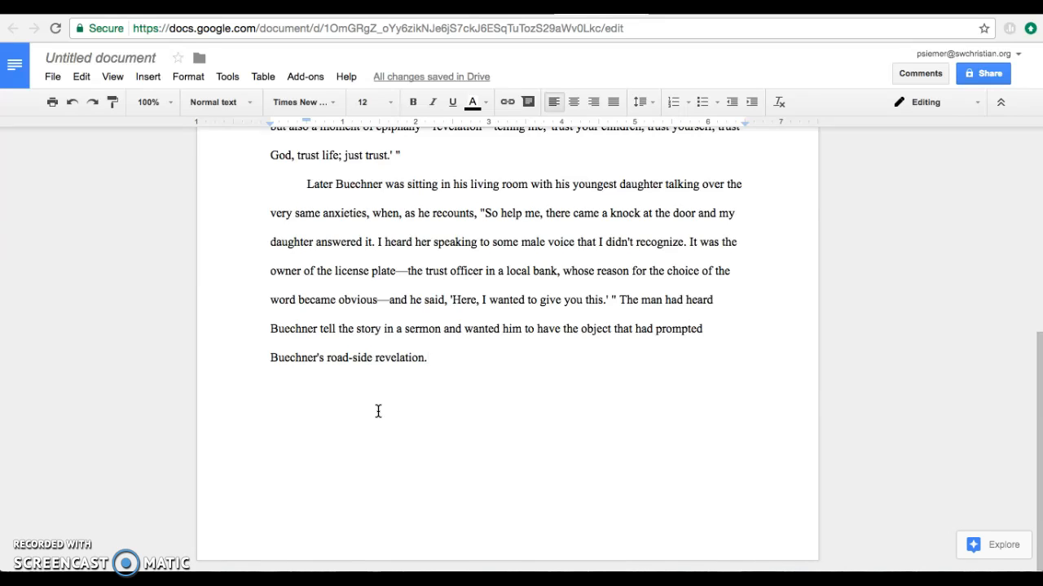
pyautogui.hotkey('ctrl', 'Return')
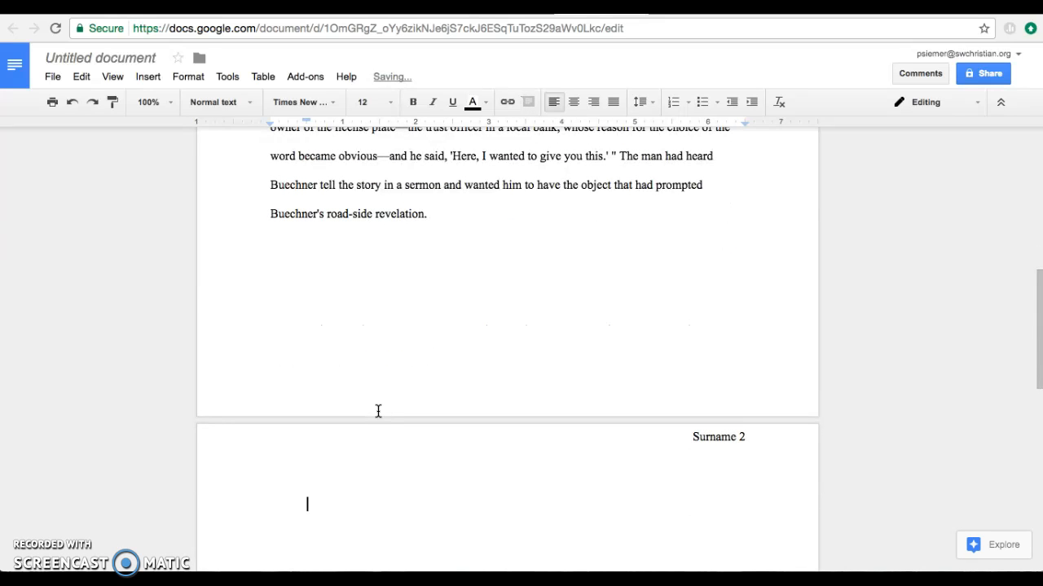
pyautogui.press('BackSpace')
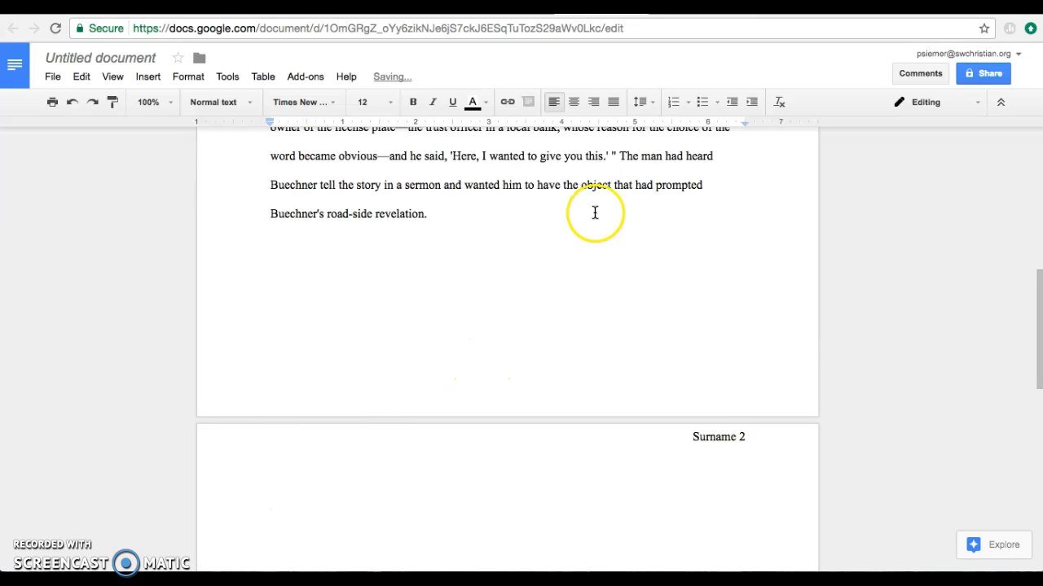
# Add the centered heading "Works Cited" on the new page and start a left-aligned line below it
pyautogui.click(574, 104)
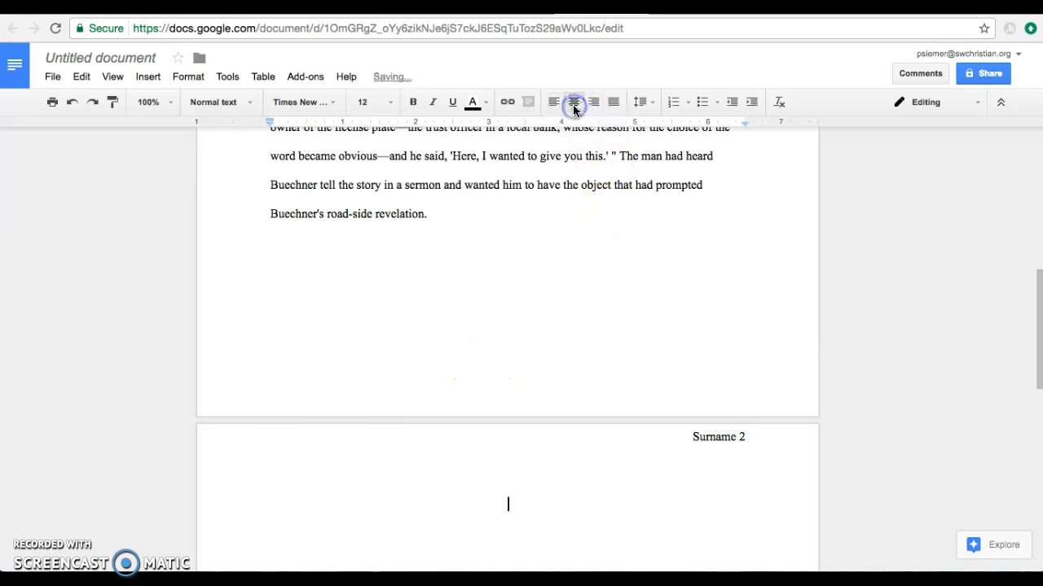
pyautogui.write('Works Cite')
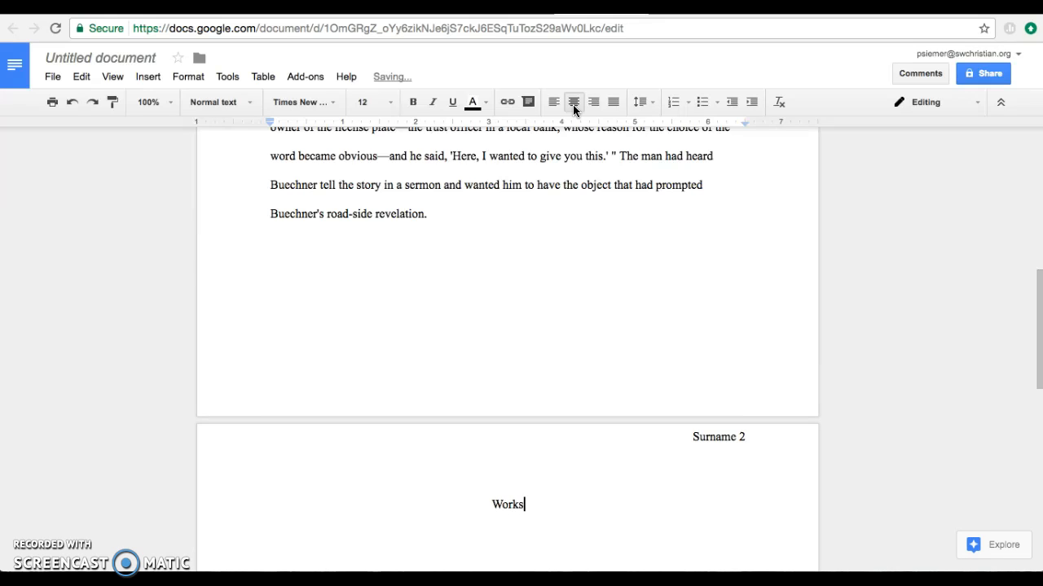
pyautogui.write('d')
pyautogui.press('Return')
pyautogui.click(553, 102)
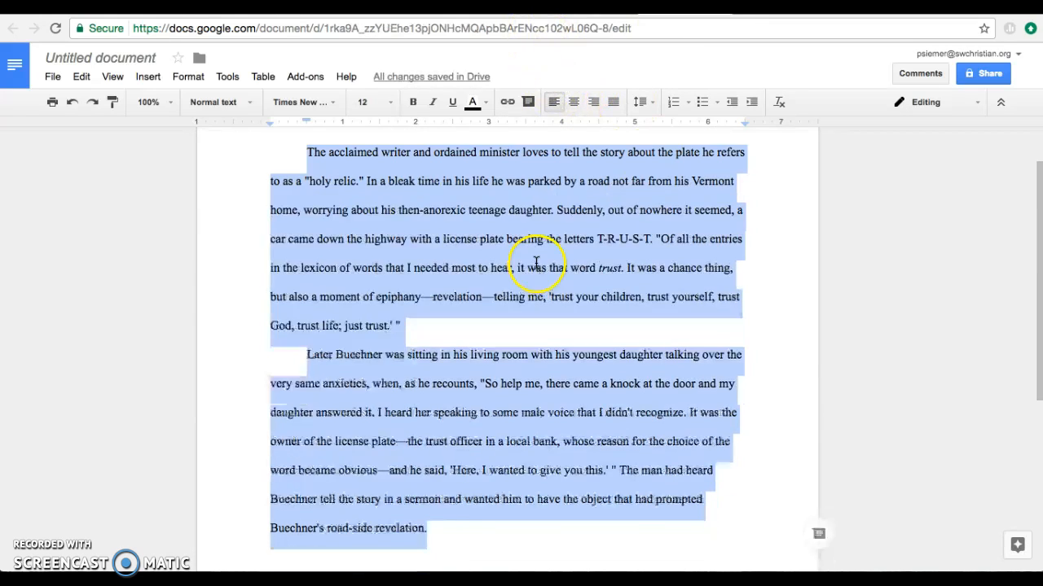
# Copy the two source citations from the end of the other open document and paste them below the "Works Cited" heading
pyautogui.scroll(-4, 536, 262)
pyautogui.moveTo(481, 426); pyautogui.dragTo(263, 277)
pyautogui.hotkey('ctrl', 'c')
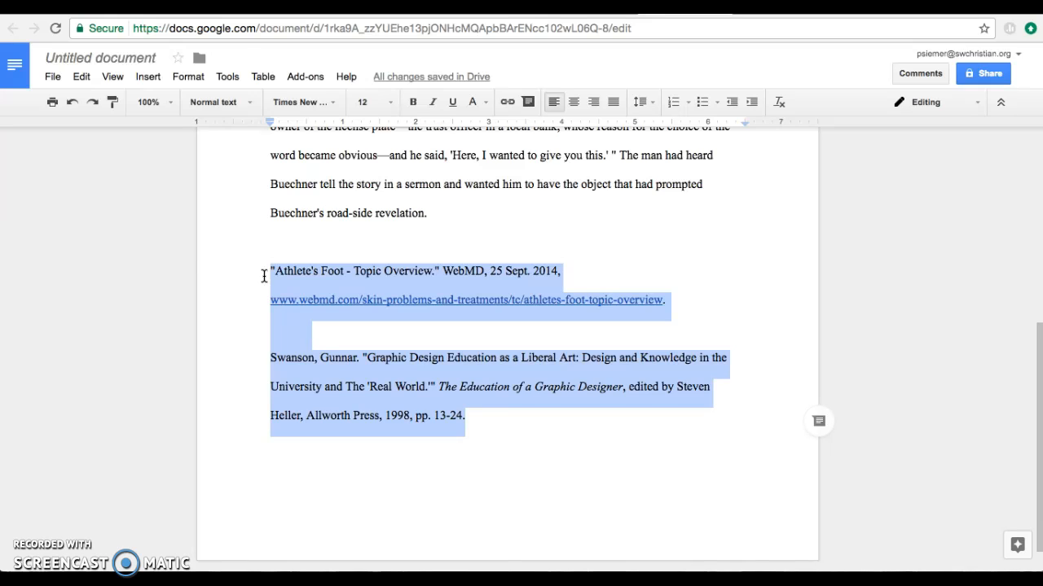
pyautogui.click(380, 283)
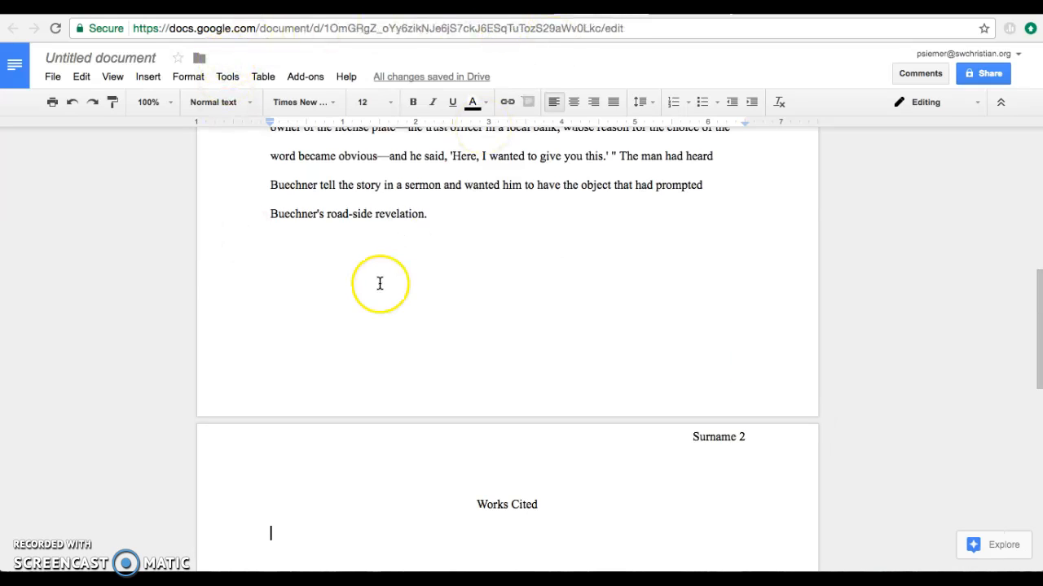
pyautogui.scroll(-5, 454, 295)
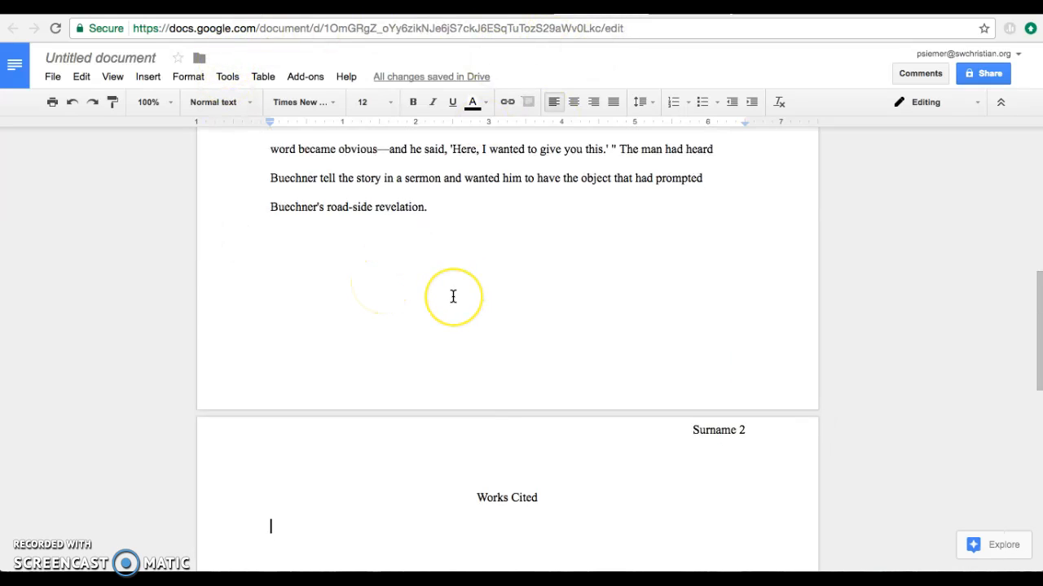
pyautogui.hotkey('ctrl', 'v')
# Remove the blank line between the two pasted citations
pyautogui.click(335, 378)
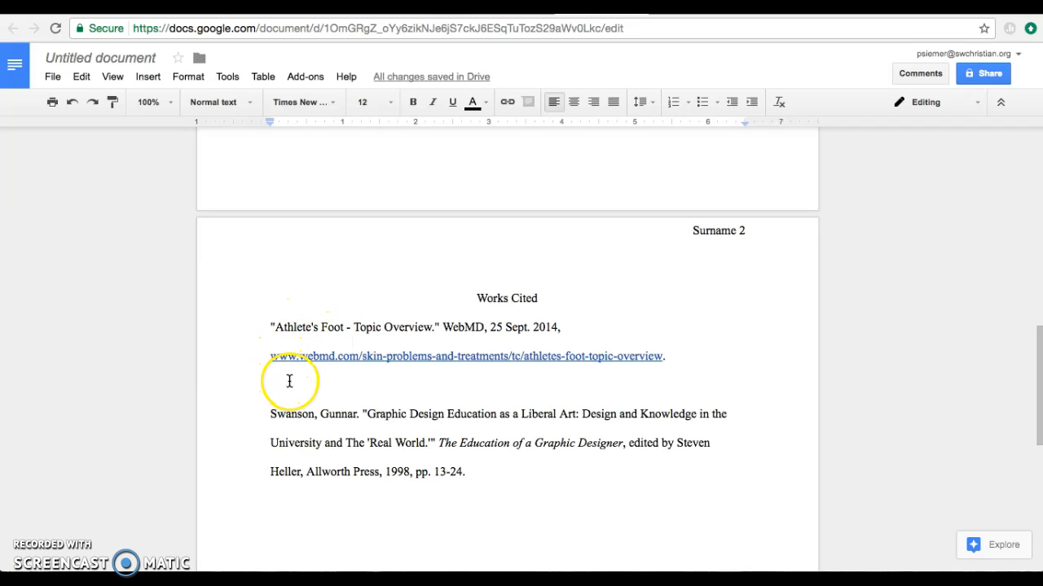
pyautogui.press('BackSpace')
pyautogui.press('BackSpace')
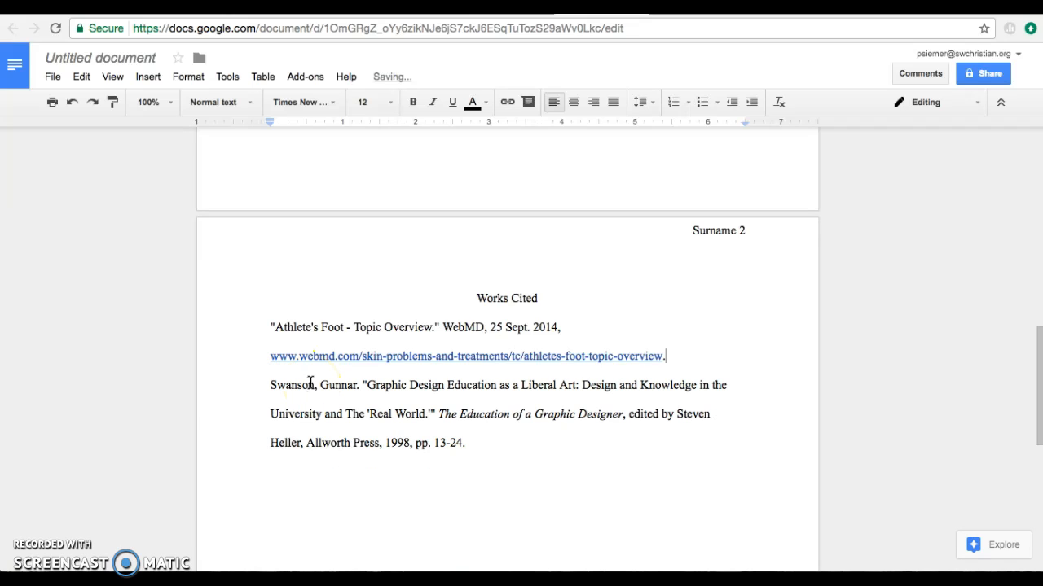
# Put the web address of the "Athlete's Foot" citation on its own line and indent it by one tab stop
pyautogui.click(265, 356)
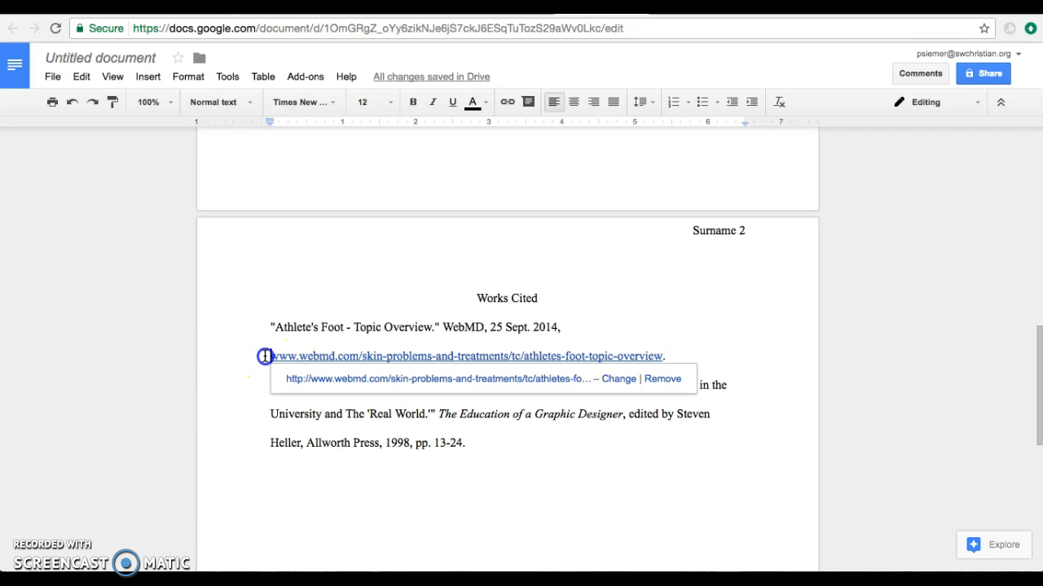
pyautogui.press('Left')
pyautogui.press('Right')
pyautogui.press('Return')
pyautogui.press('Tab')
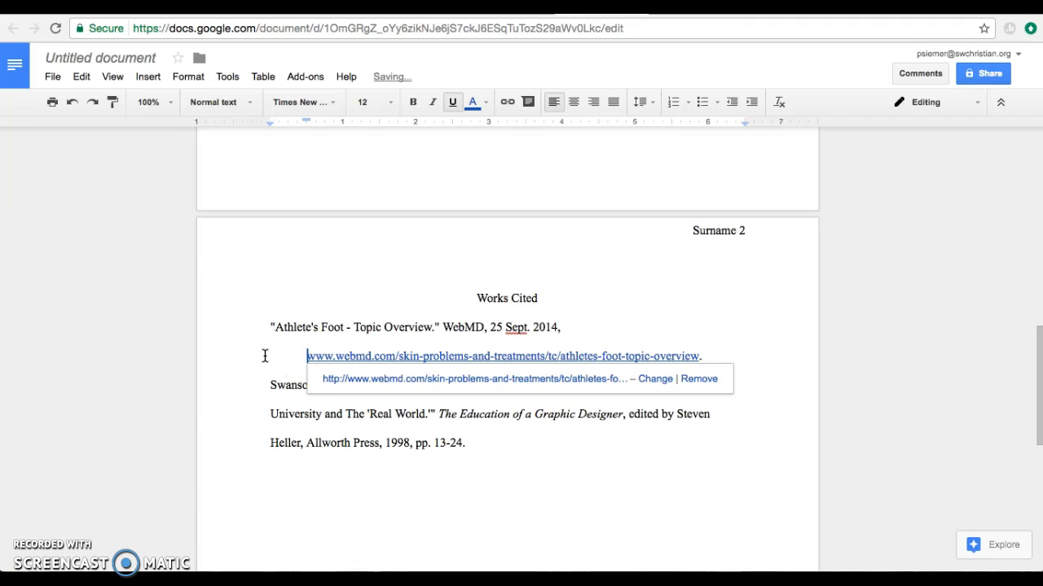
pyautogui.scroll(-1, 265, 356)
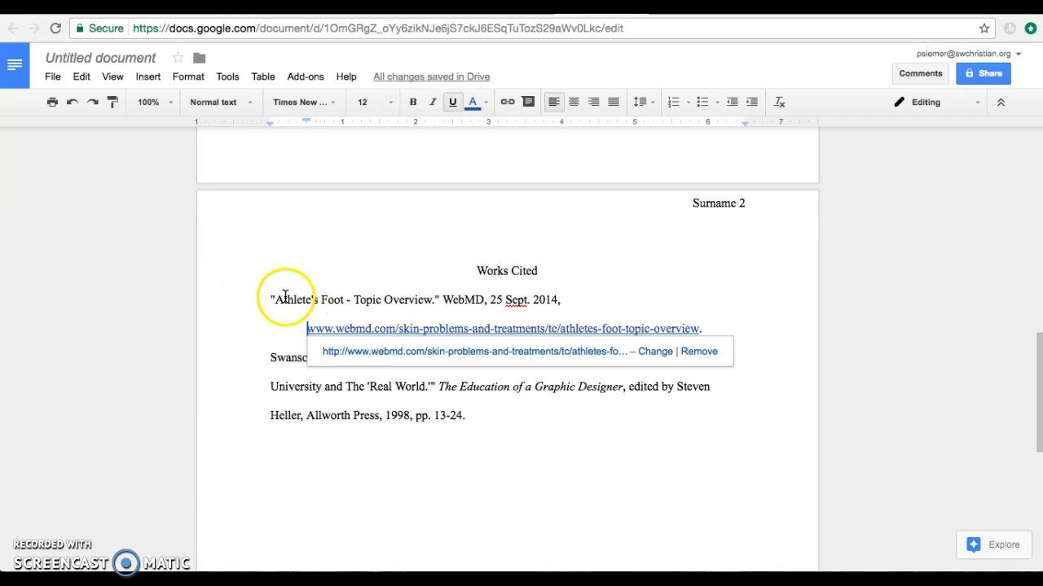
# Break the second citation before "University" and indent its continuation lines by one tab stop
pyautogui.click(273, 386)
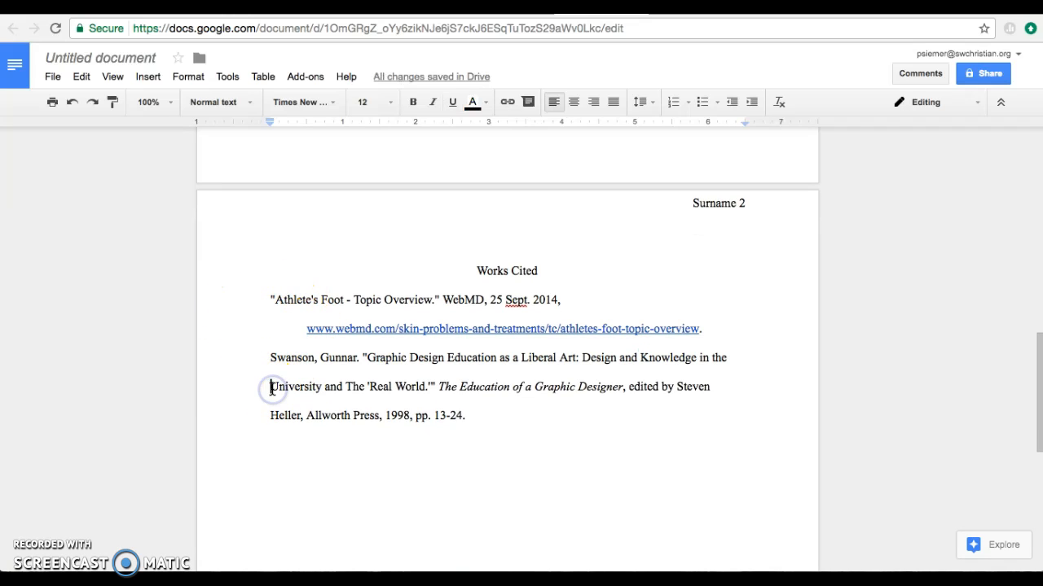
pyautogui.press('Return')
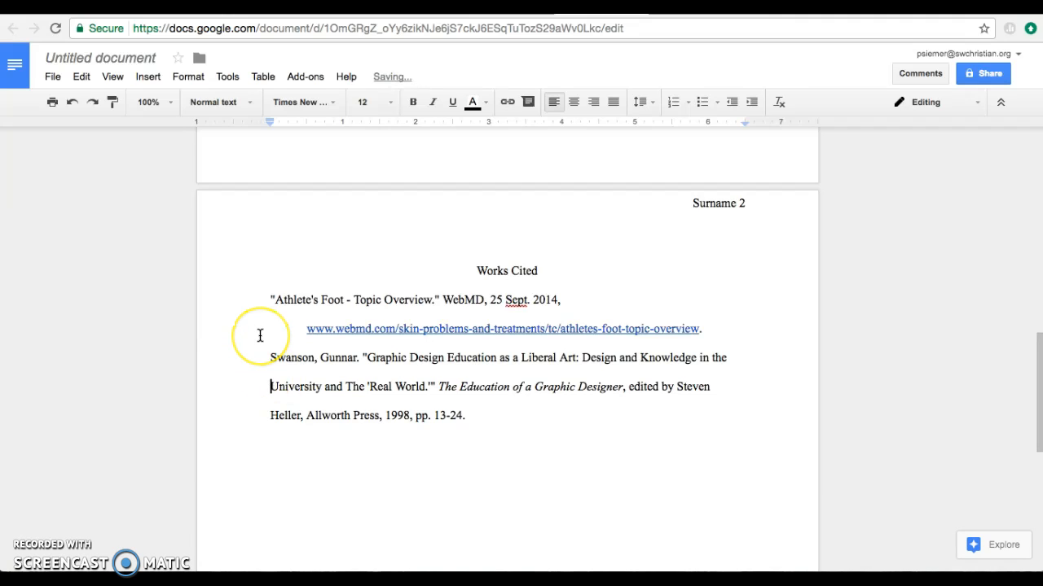
pyautogui.press('Tab')
pyautogui.press('Down')
pyautogui.press('Up')
pyautogui.press('Tab')
pyautogui.press('BackSpace')
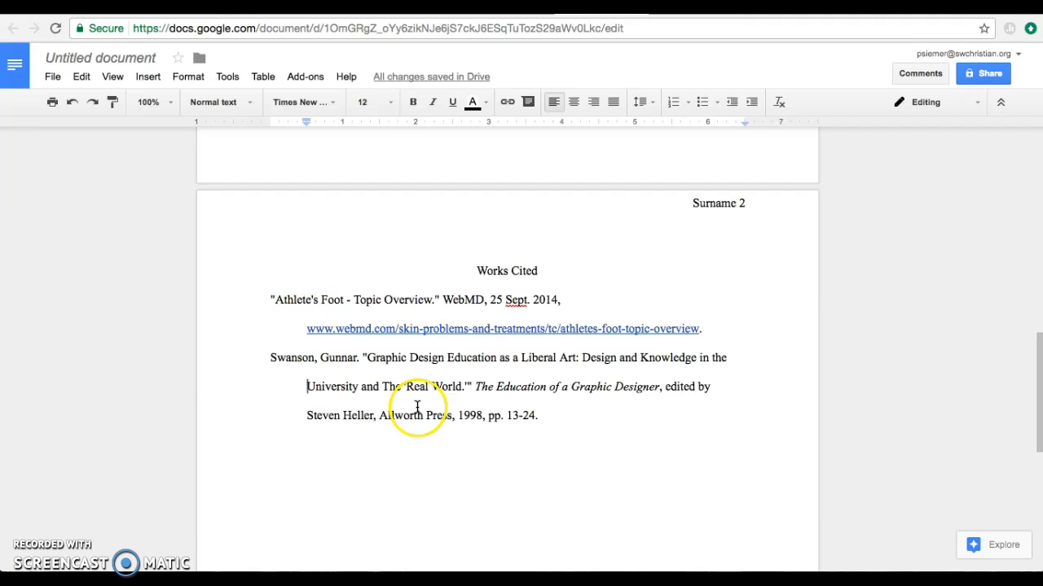
# Replace the ending of the quotation after "give you this" with closing quotation marks and the in-text citation ("Athlete's Foot") followed by a period
pyautogui.scroll(-1, 422, 384)
pyautogui.scroll(-1, 423, 383)
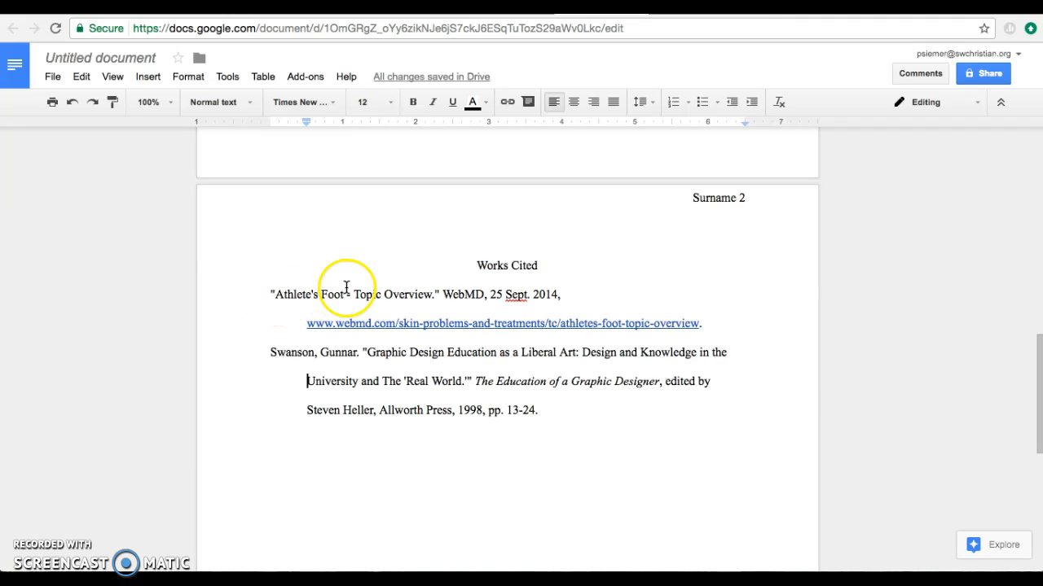
pyautogui.scroll(4, 387, 292)
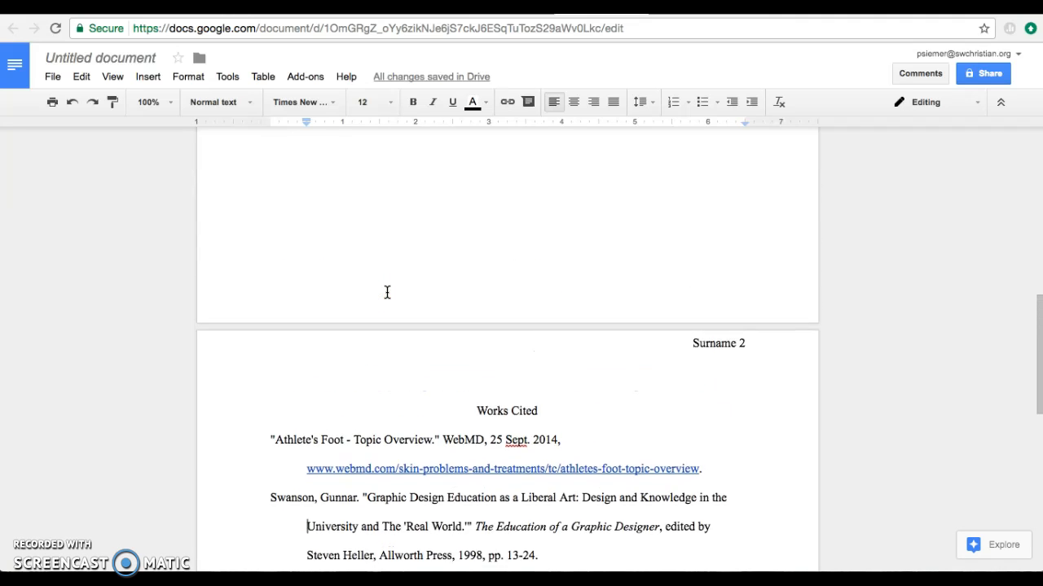
pyautogui.scroll(1, 387, 291)
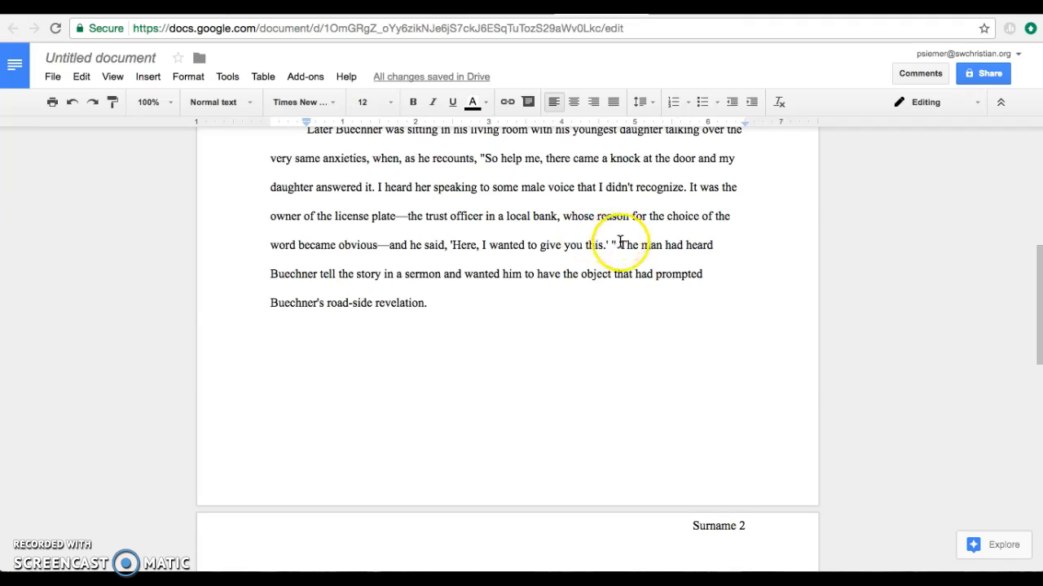
pyautogui.click(619, 242)
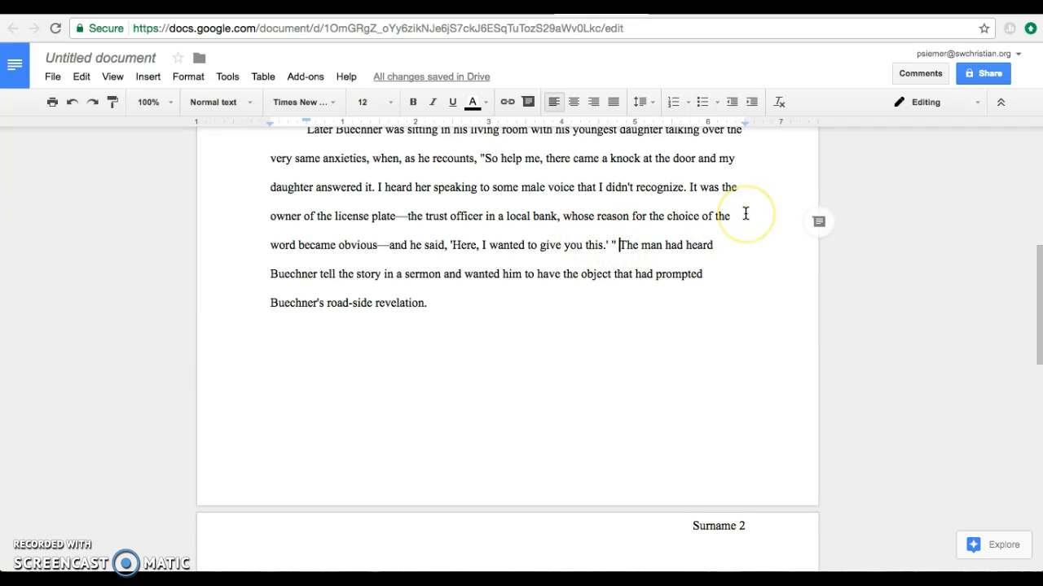
pyautogui.press('BackSpace')
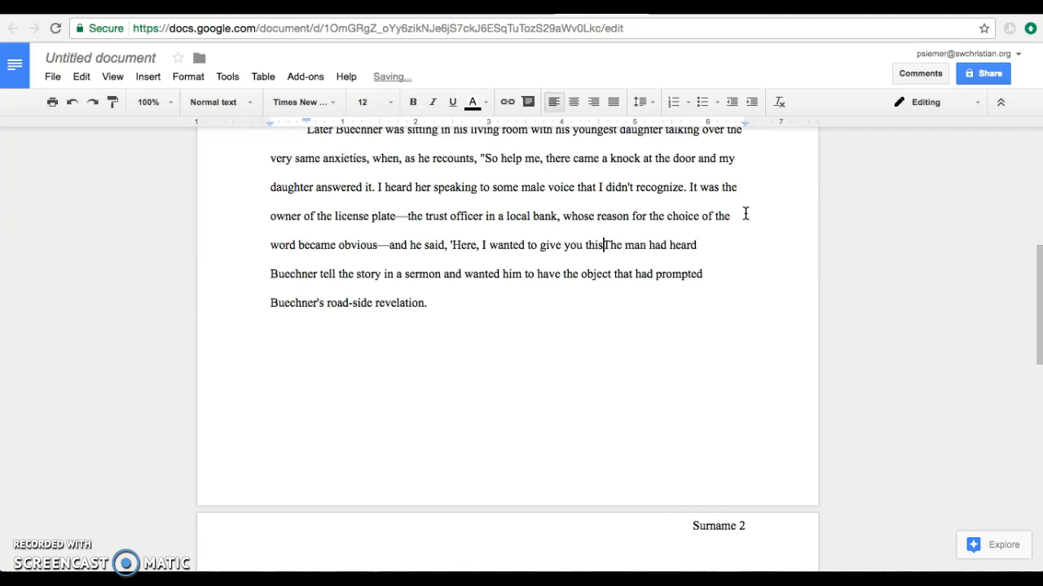
pyautogui.write("'")
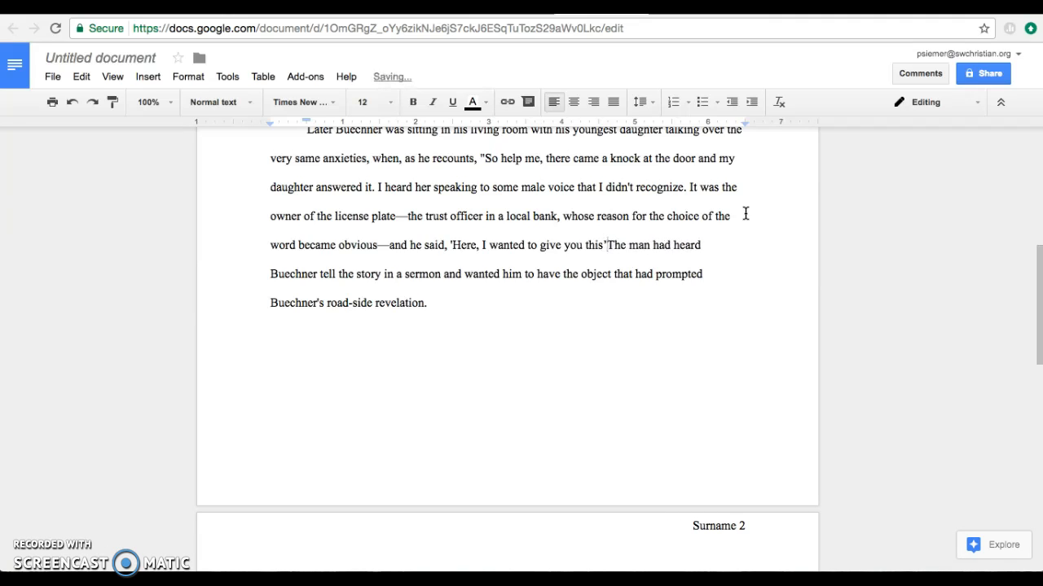
pyautogui.write('"(')
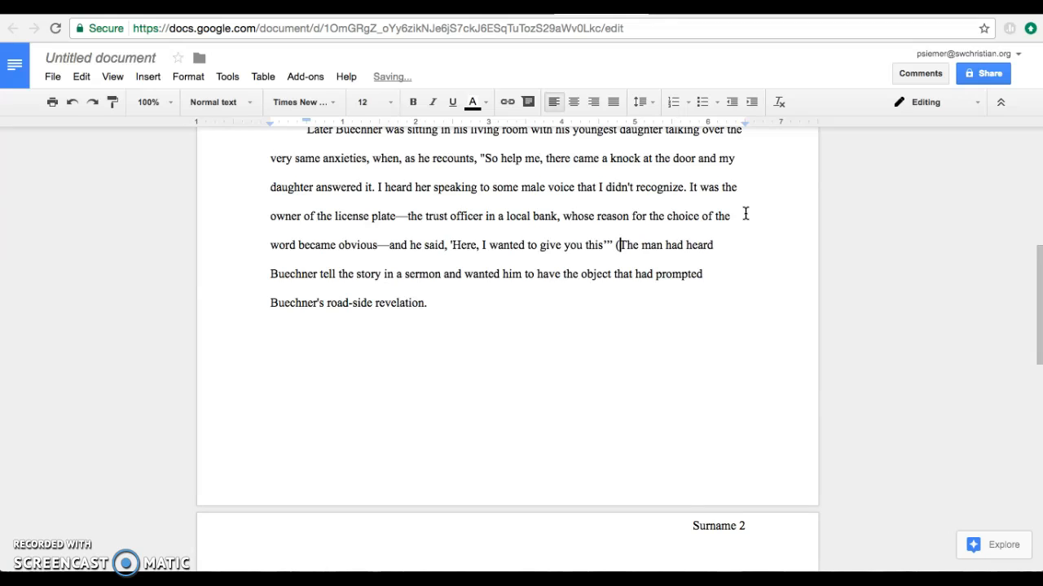
pyautogui.write('A')
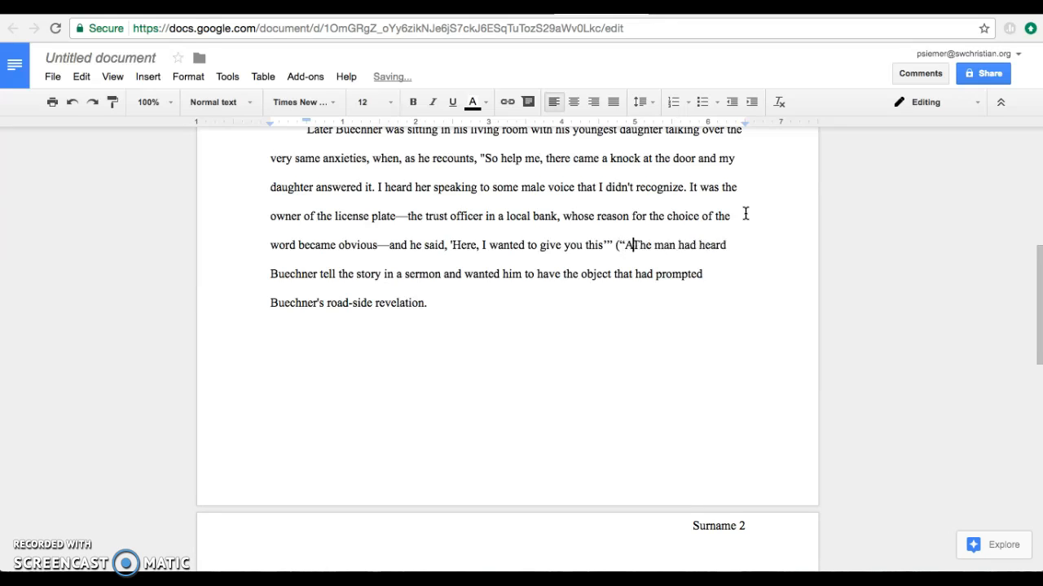
pyautogui.write("thlete's Fo")
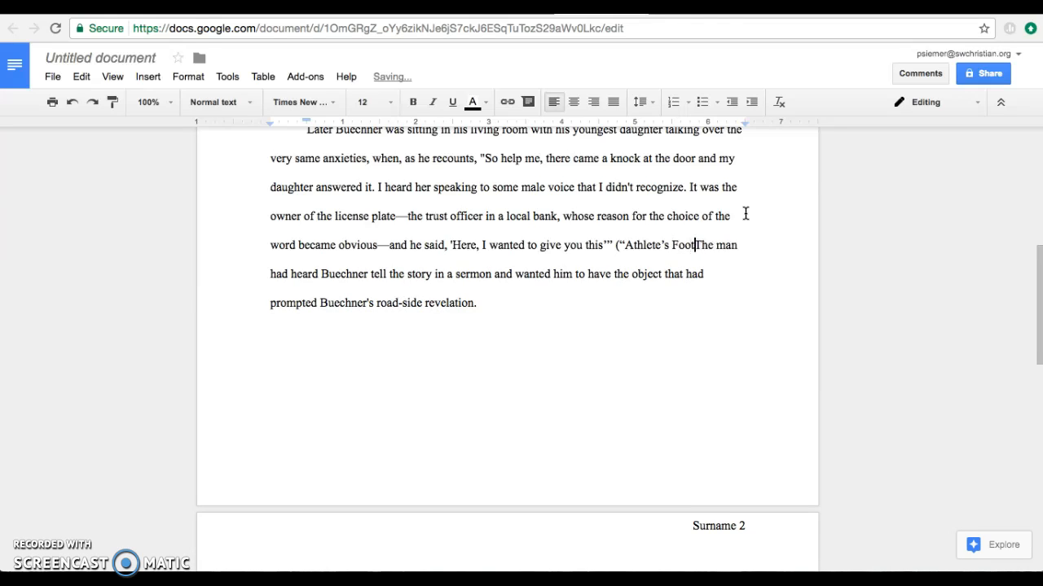
pyautogui.write('ot")')
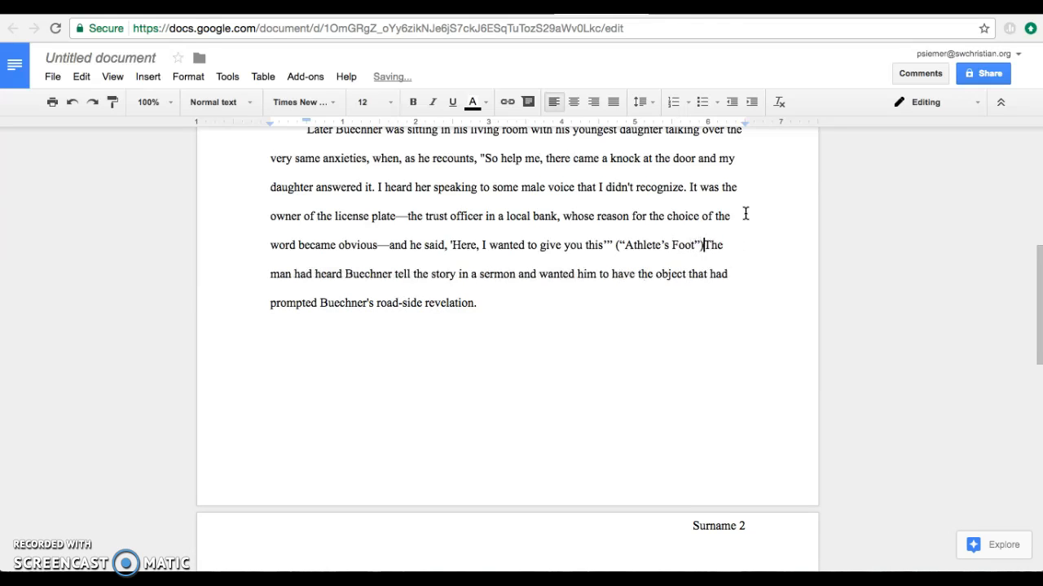
# Replace "Athlete's Foot" inside the in-text citation's parentheses with the second source's author surname and page number 13
pyautogui.scroll(-4, 636, 282)
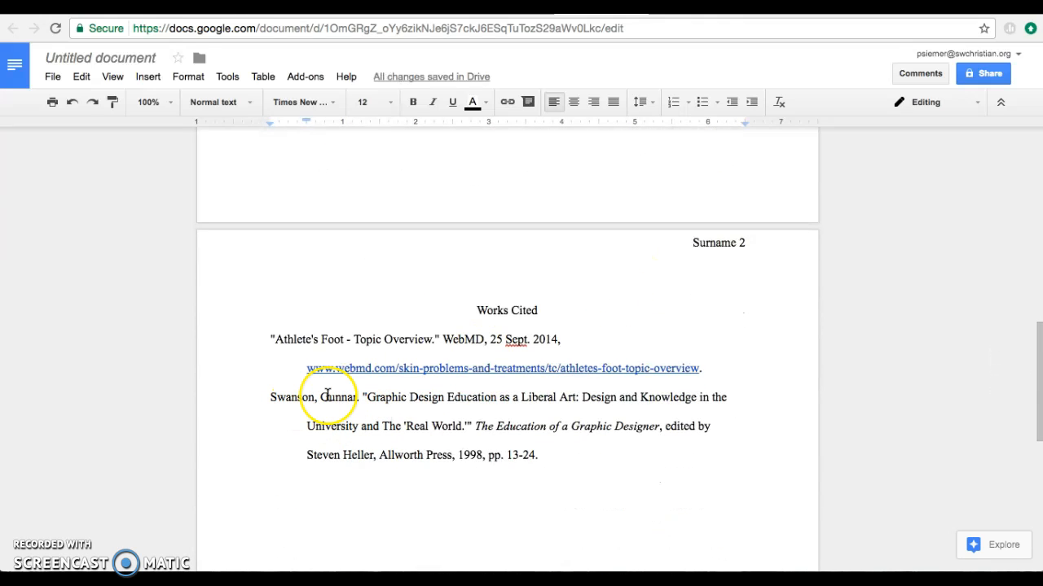
pyautogui.click(388, 410)
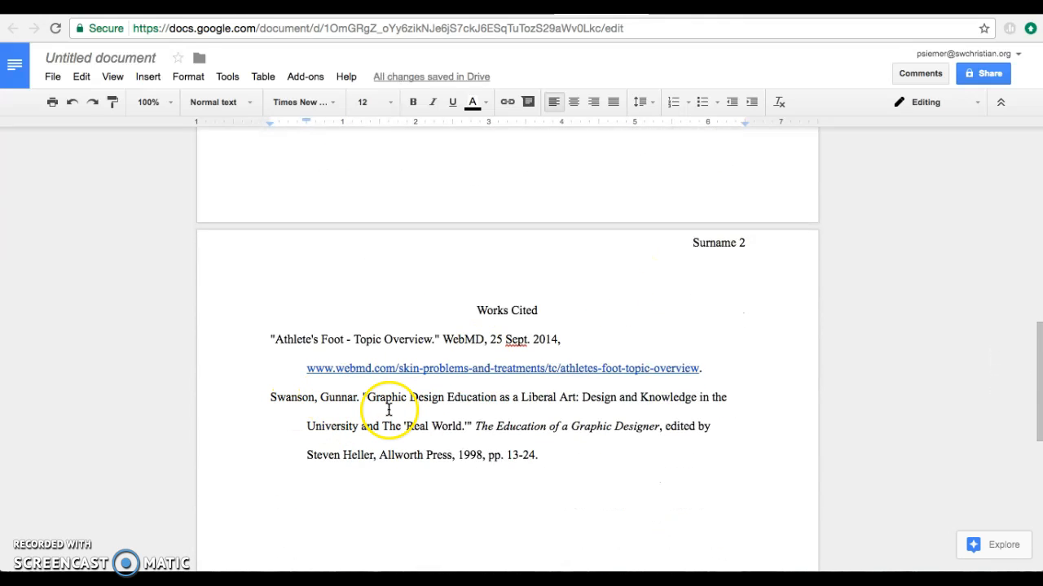
pyautogui.scroll(-1, 389, 409)
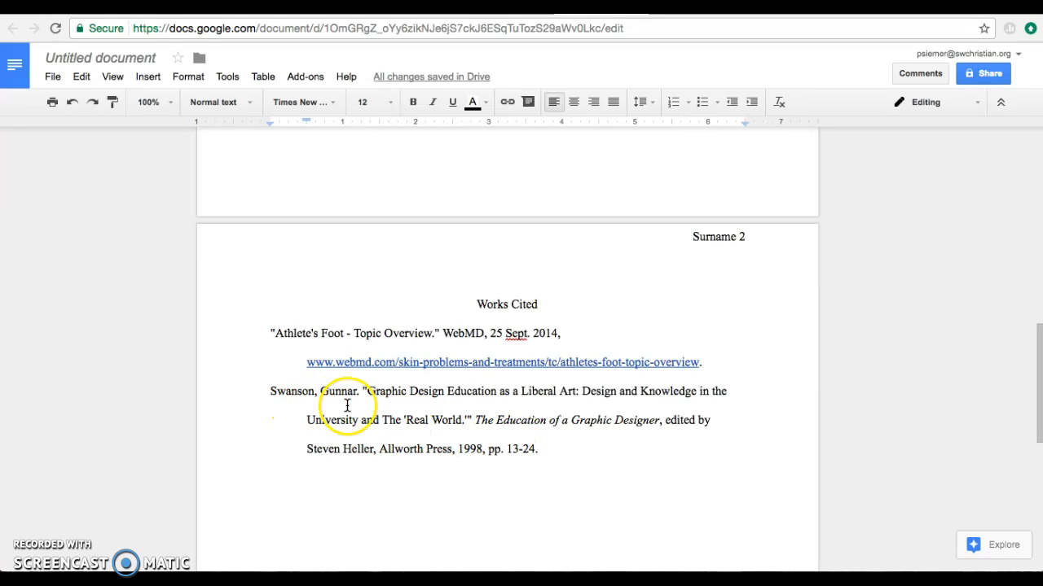
pyautogui.scroll(6, 414, 399)
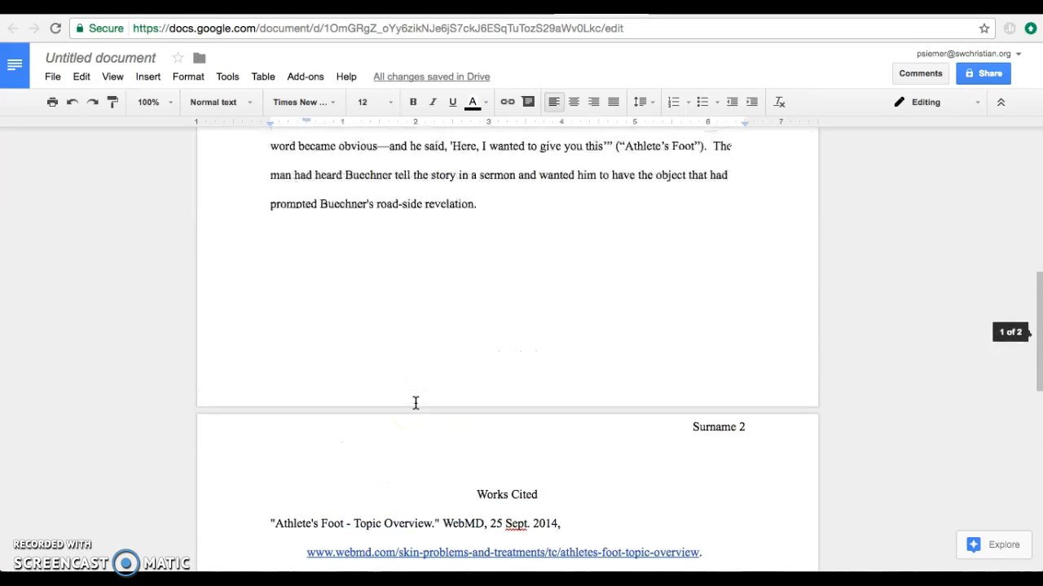
pyautogui.click(701, 273)
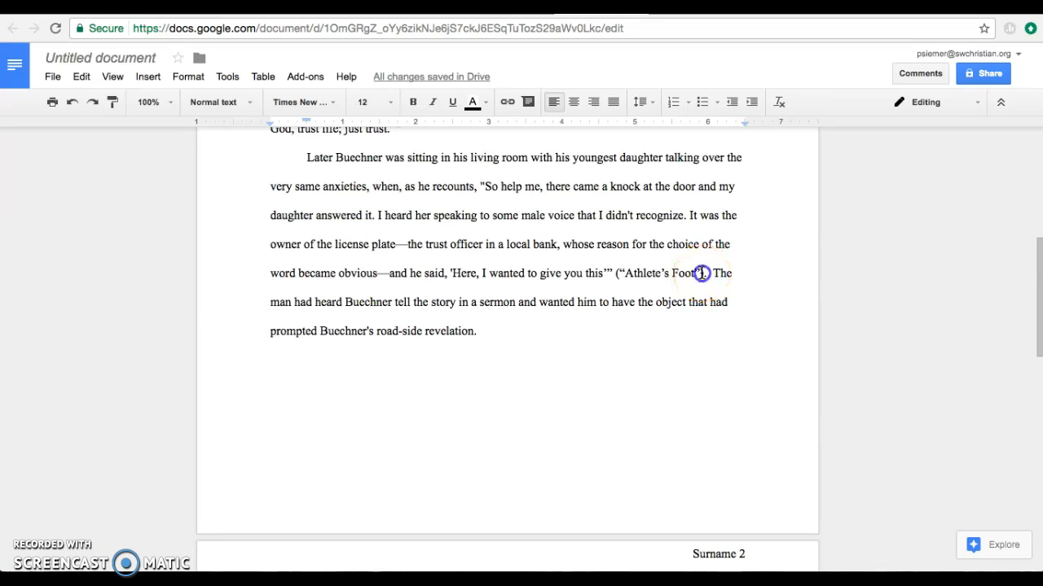
pyautogui.press('BackSpace')
pyautogui.press('BackSpace')
pyautogui.press('BackSpace')
pyautogui.press('BackSpace')
pyautogui.press('BackSpace')
pyautogui.press('BackSpace')
pyautogui.press('BackSpace')
pyautogui.press('BackSpace')
pyautogui.press('BackSpace')
pyautogui.press('BackSpace')
pyautogui.press('BackSpace')
pyautogui.press('BackSpace')
pyautogui.press('BackSpace')
pyautogui.press('BackSpace')
pyautogui.press('BackSpace')
pyautogui.press('BackSpace')
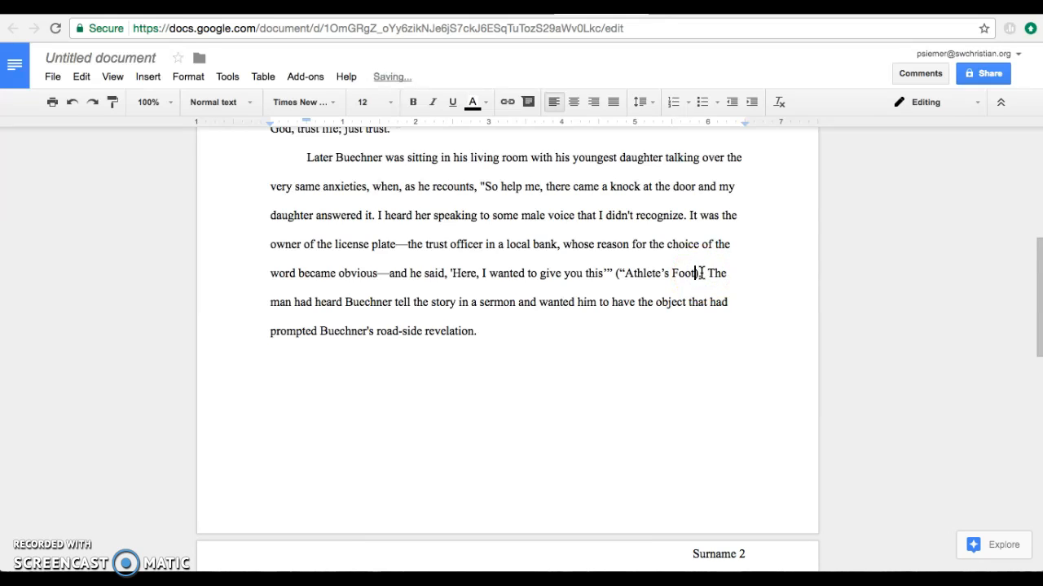
pyautogui.write('Swanson 13')
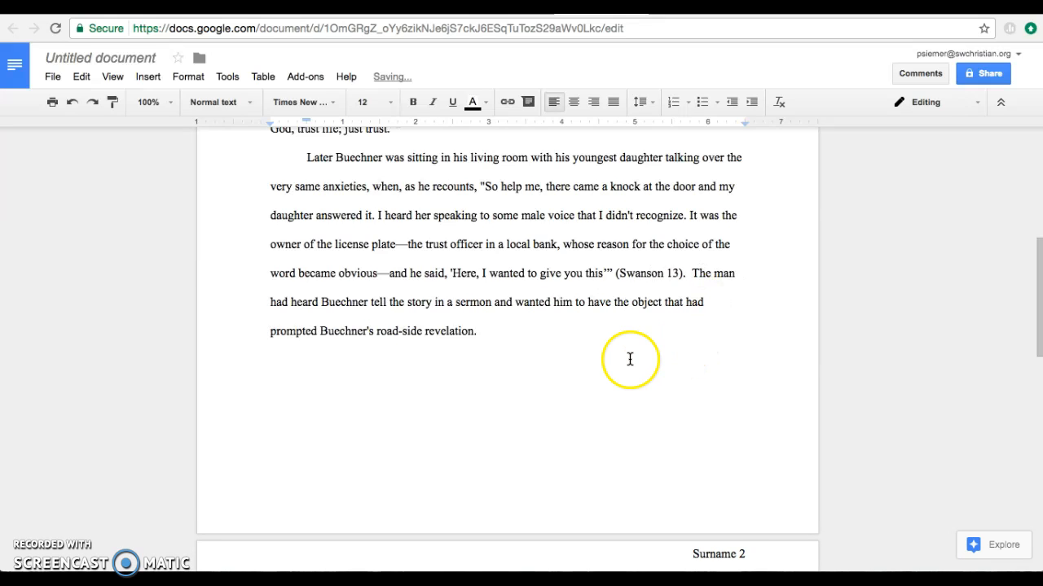
pyautogui.scroll(-2, 628, 361)
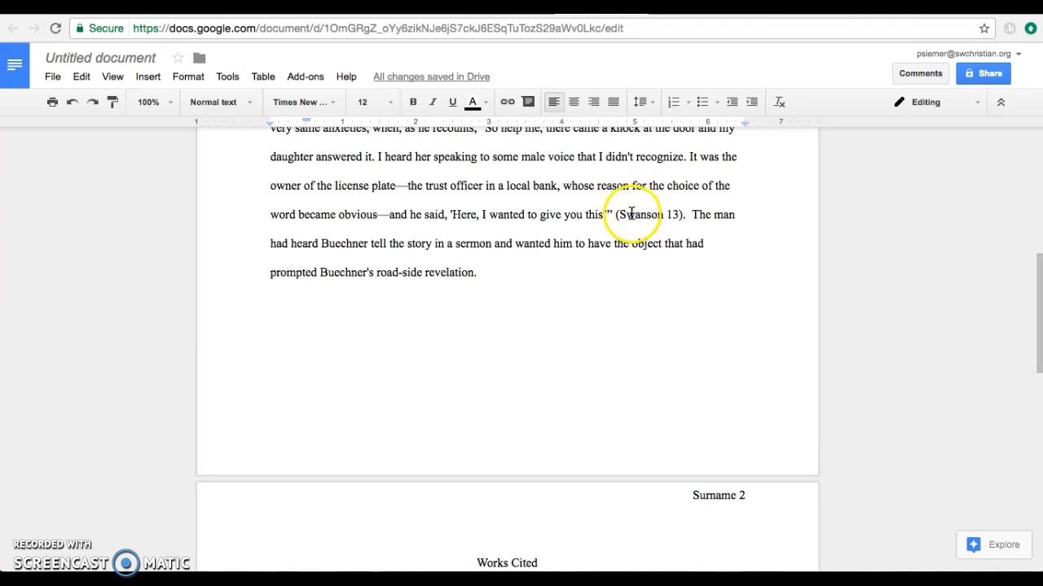
pyautogui.scroll(-1, 647, 213)
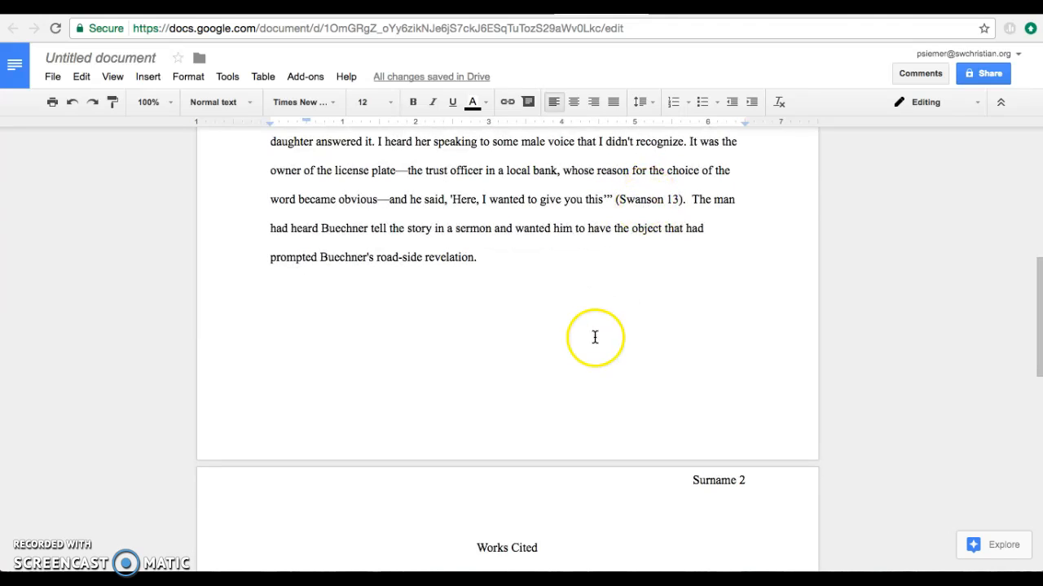
pyautogui.scroll(-4, 593, 337)
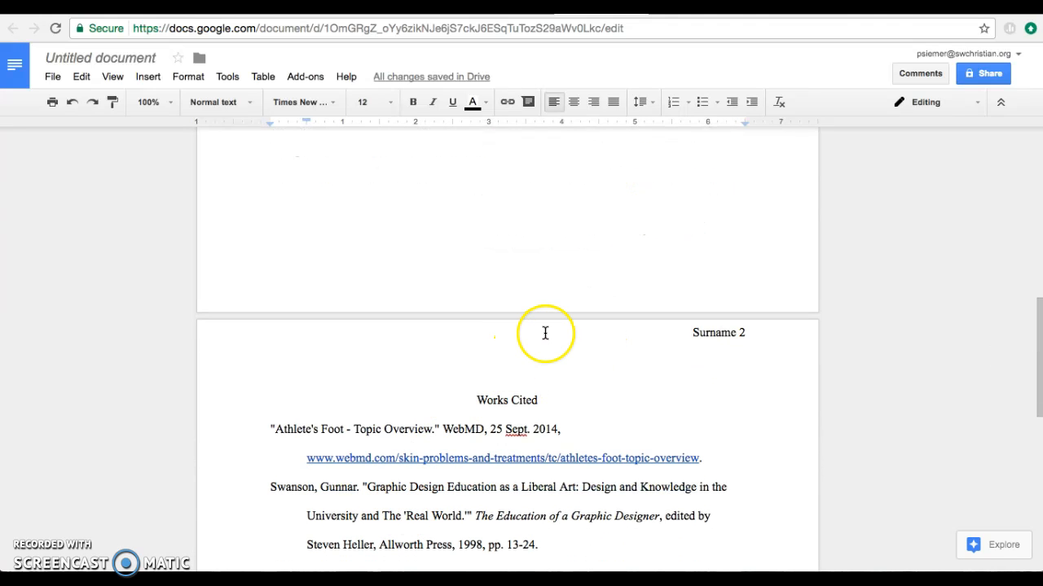
pyautogui.scroll(-2, 403, 439)
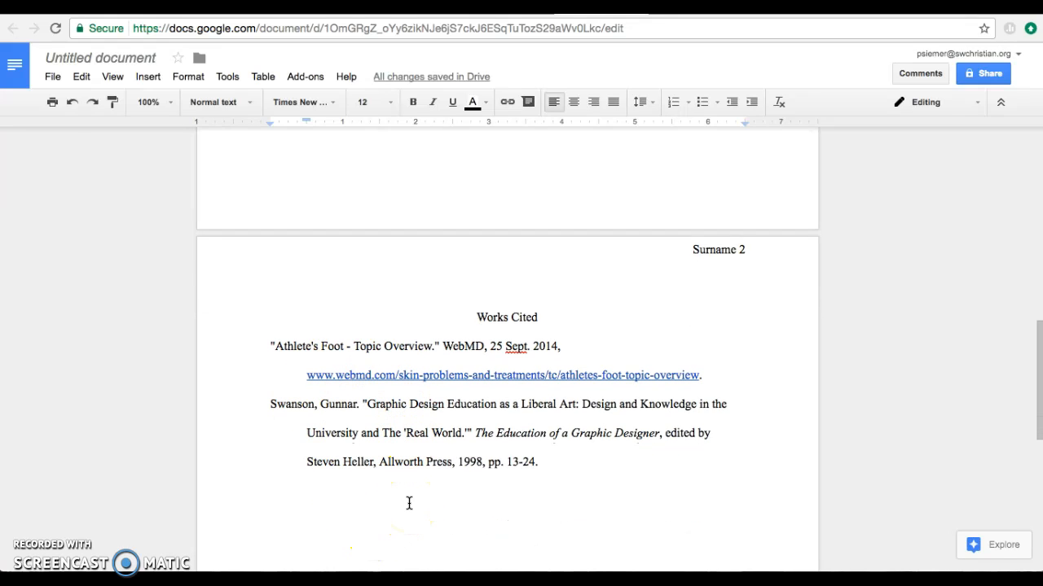
pyautogui.scroll(1, 513, 316)
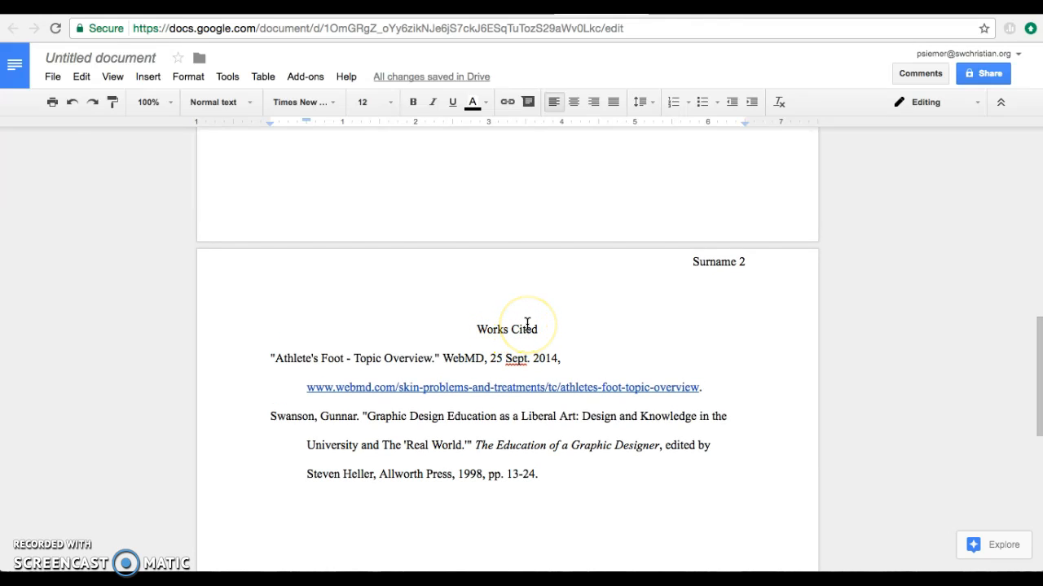
pyautogui.scroll(10, 527, 324)
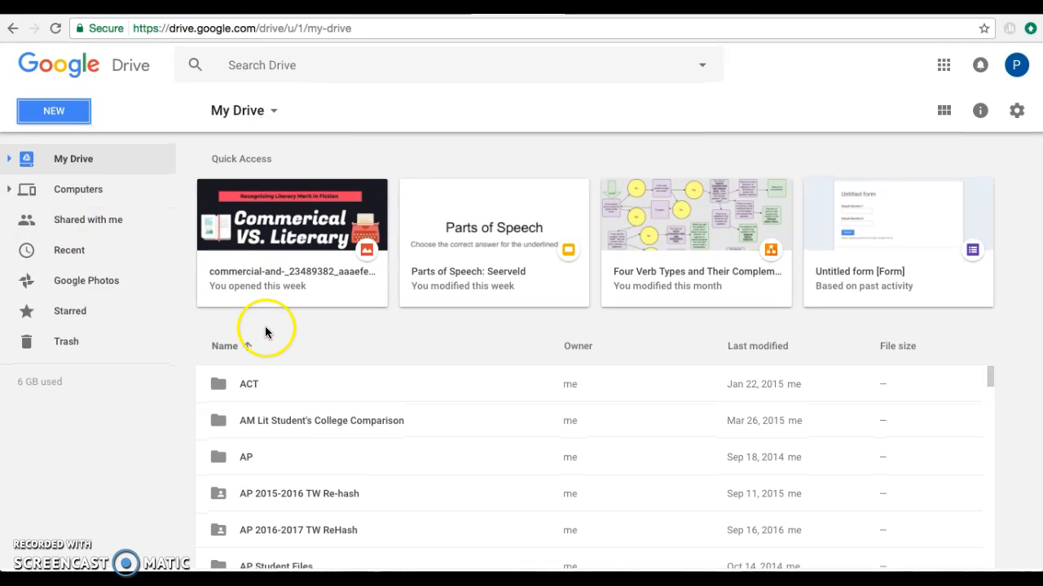
# Switch to Google Drive and open the Grammar Units folder inside Comp and Grammar student files
pyautogui.scroll(-4, 305, 370)
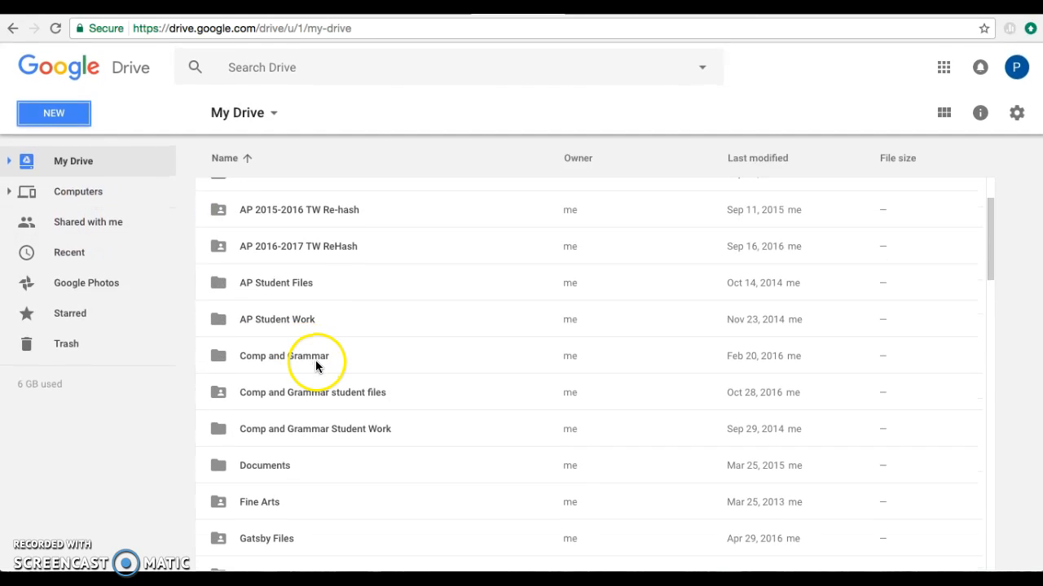
pyautogui.doubleClick(283, 394)
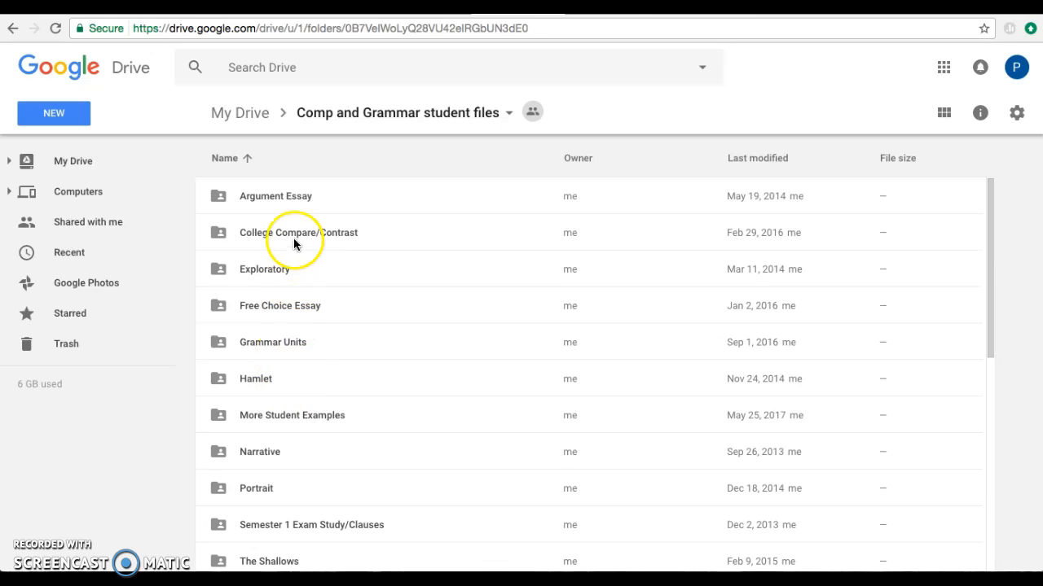
pyautogui.scroll(-3, 304, 383)
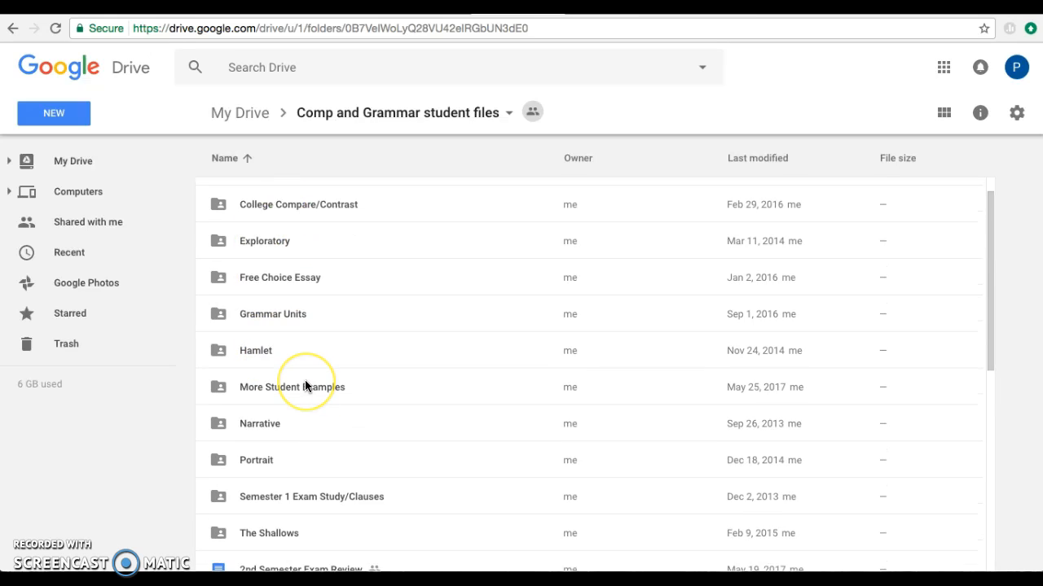
pyautogui.scroll(1, 304, 386)
pyautogui.scroll(2, 304, 387)
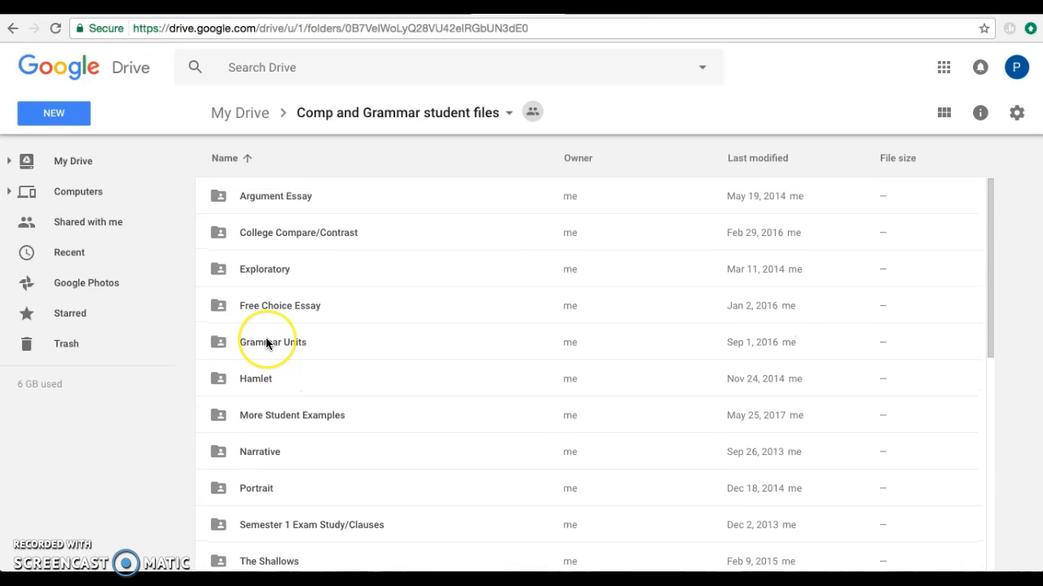
pyautogui.doubleClick(266, 342)
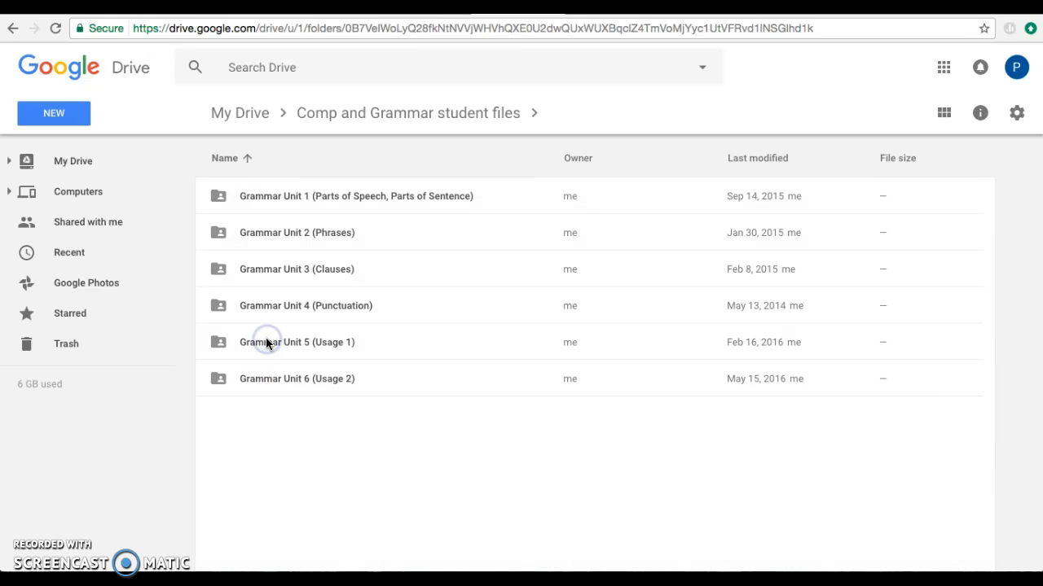
# Open the document "Practice Test Unit 1a: Parts of Speech" from the Grammar Unit 1 (Parts of Speech, Parts of Sentence) folder
pyautogui.click(297, 196)
pyautogui.doubleClick(297, 196)
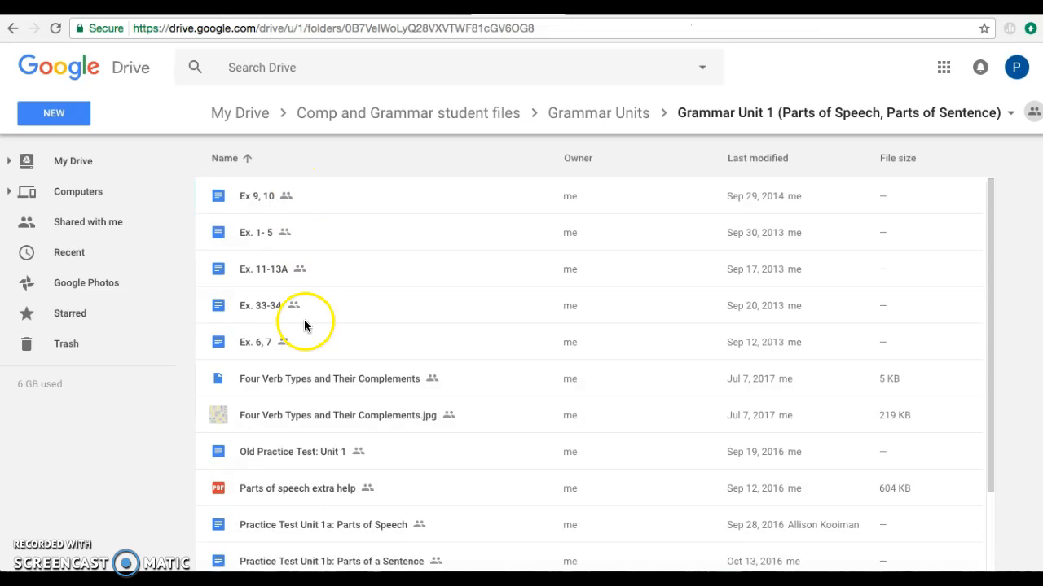
pyautogui.scroll(-3, 304, 326)
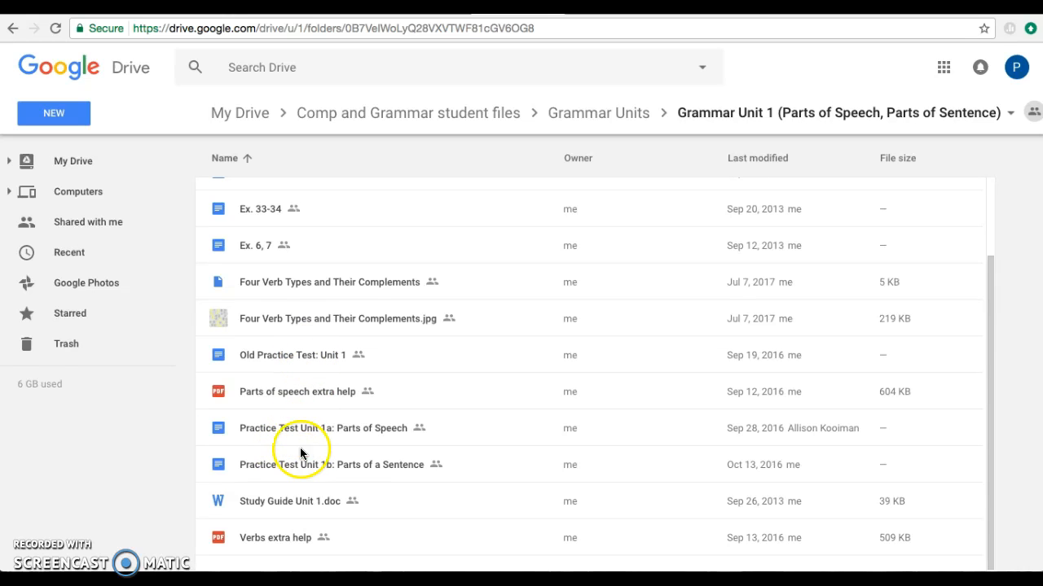
pyautogui.doubleClick(303, 429)
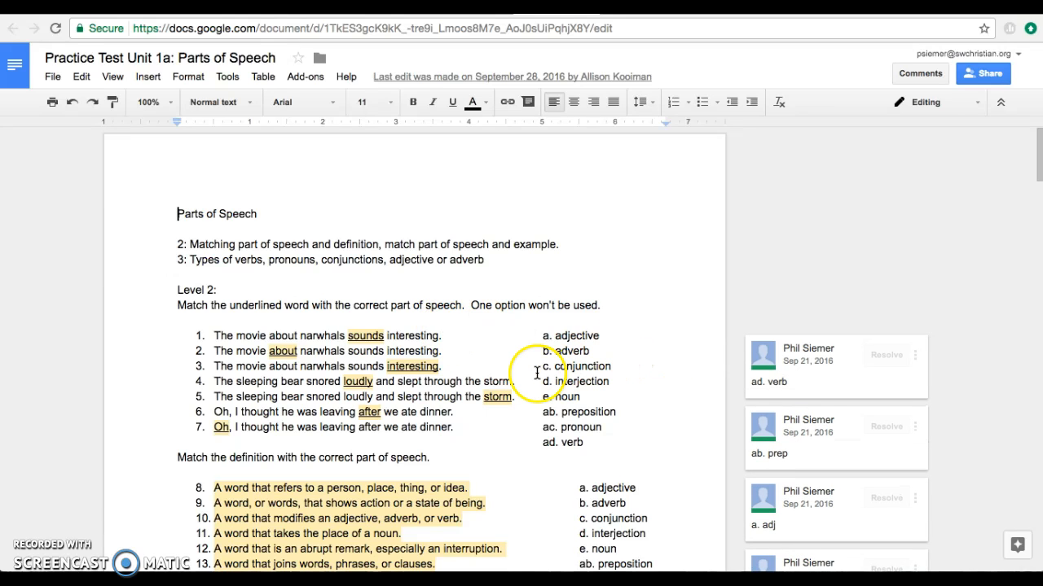
# Examine the answer comments attached to the underlined words in questions 1 to 5 of the practice test
pyautogui.scroll(-1, 537, 374)
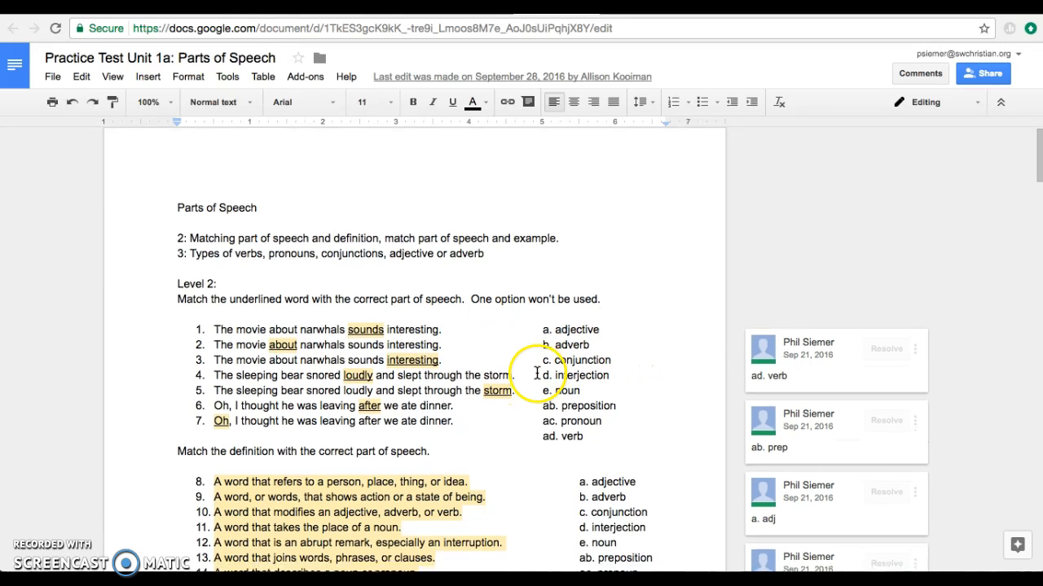
pyautogui.click(366, 329)
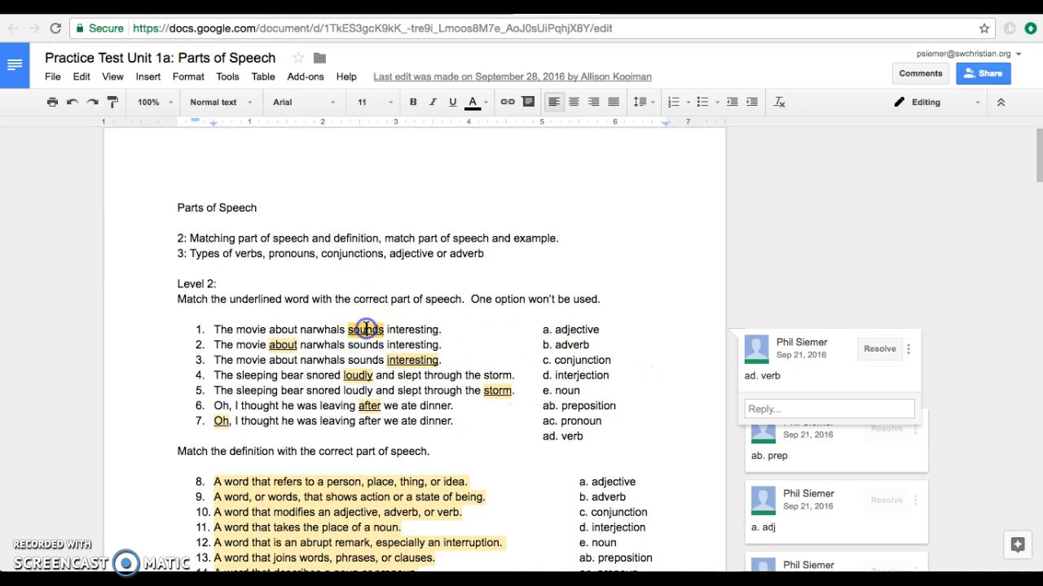
pyautogui.click(276, 345)
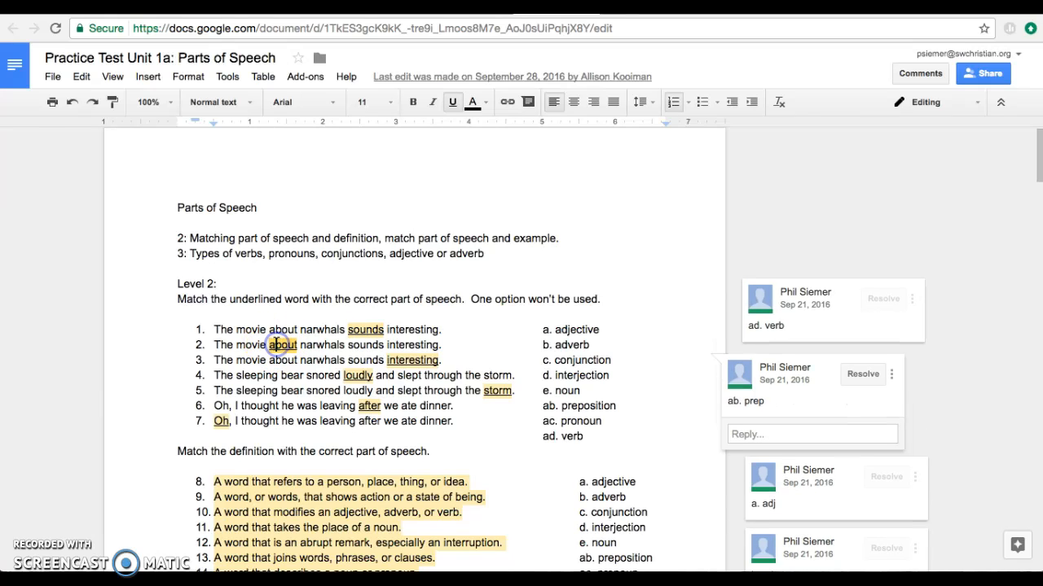
pyautogui.click(354, 375)
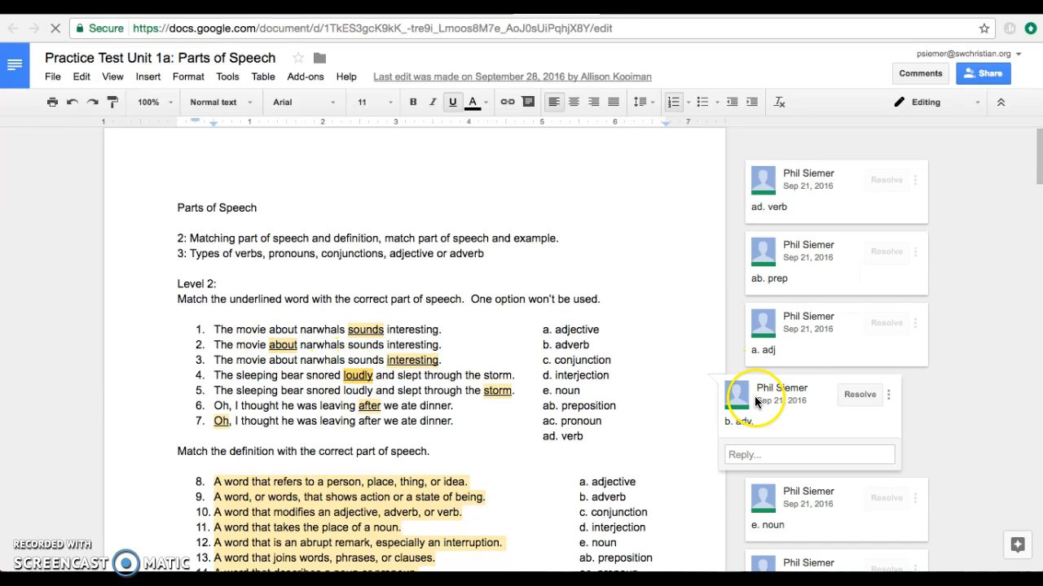
pyautogui.click(422, 363)
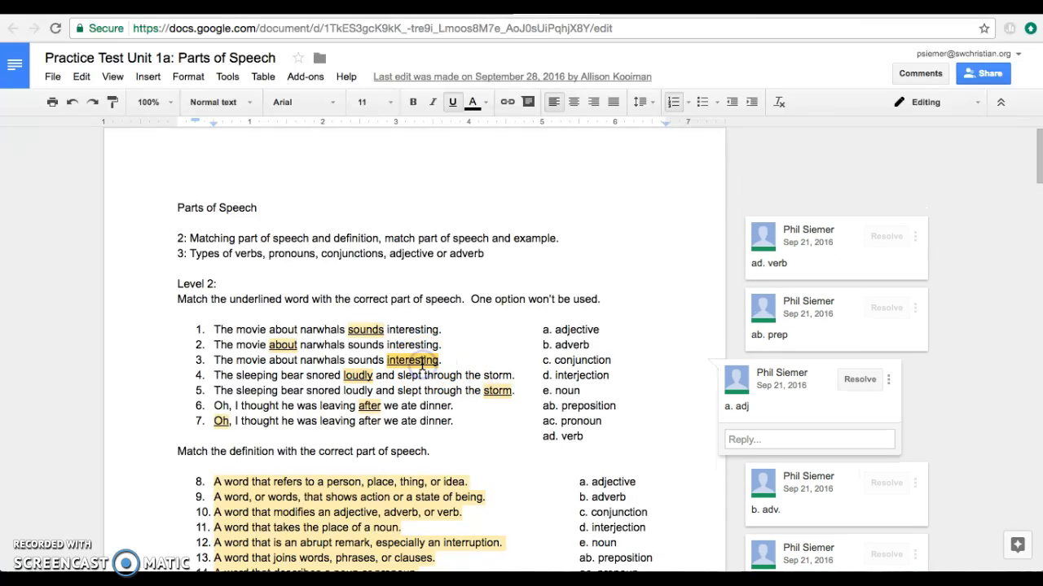
pyautogui.click(495, 391)
pyautogui.scroll(-1, 486, 380)
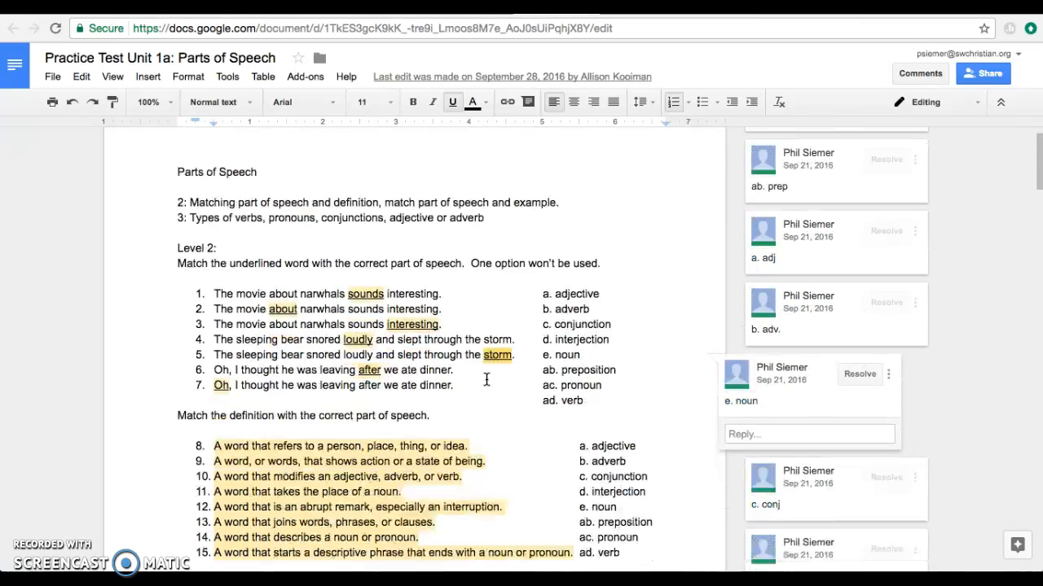
pyautogui.scroll(-4, 484, 378)
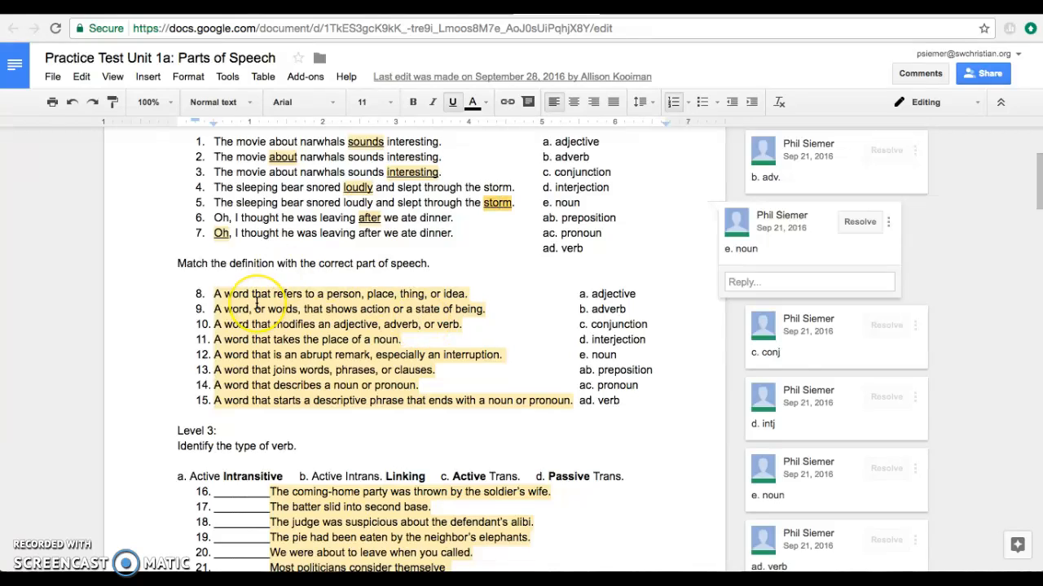
pyautogui.scroll(5, 256, 302)
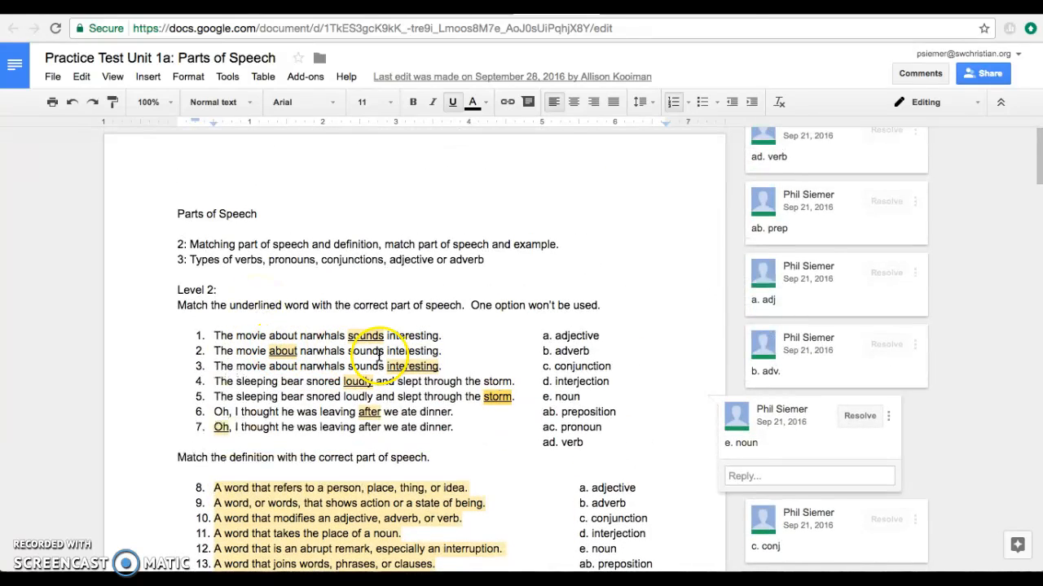
pyautogui.scroll(-1, 379, 356)
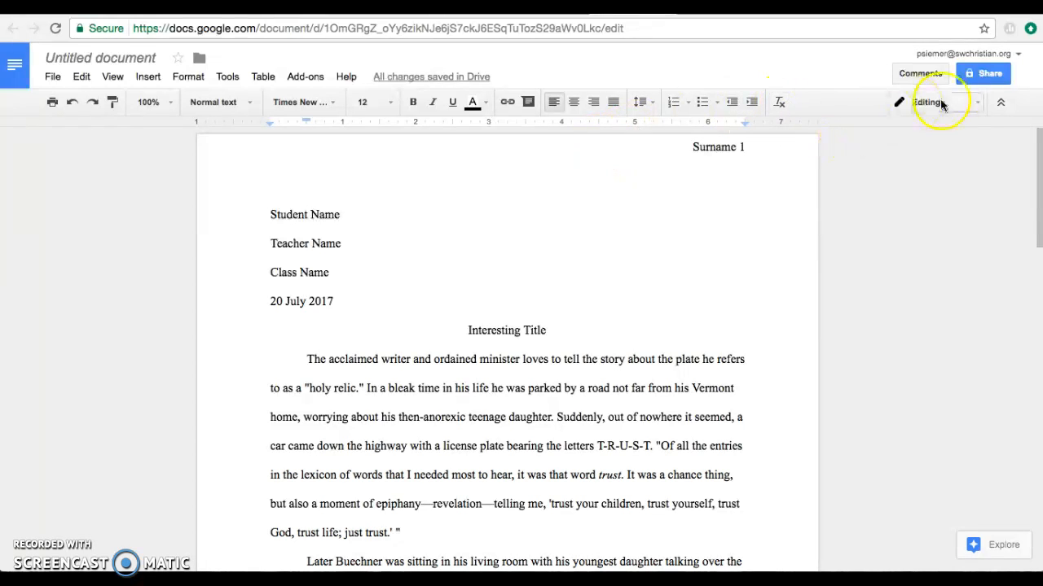
# Start sharing the untitled MLA paper and save it under the name "Student Name"
pyautogui.click(987, 75)
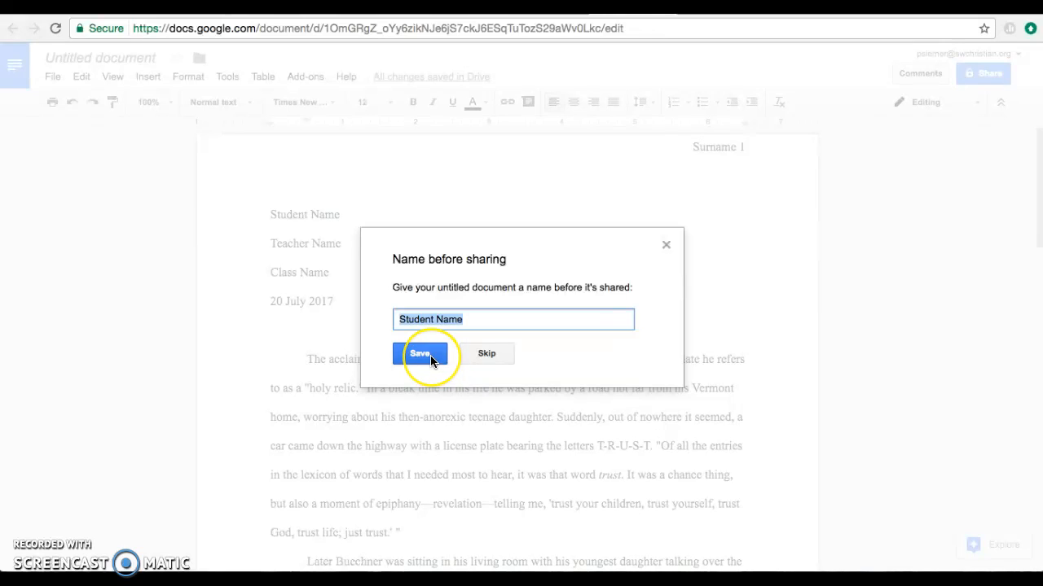
pyautogui.click(427, 353)
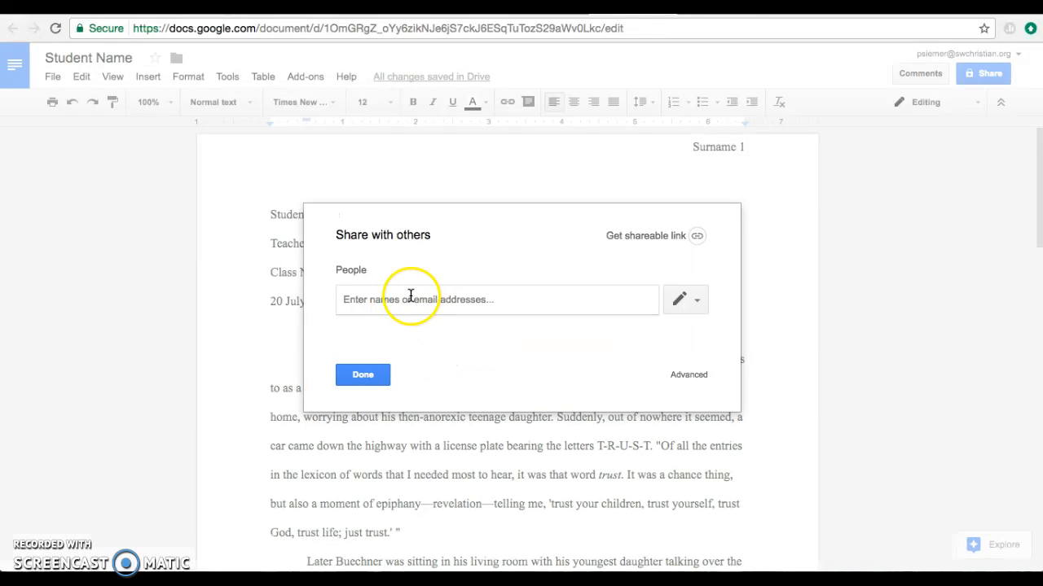
# Add the teacher's e-mail as a sharing recipient and turn off the Notify people option
pyautogui.click(388, 297)
pyautogui.write('ps')
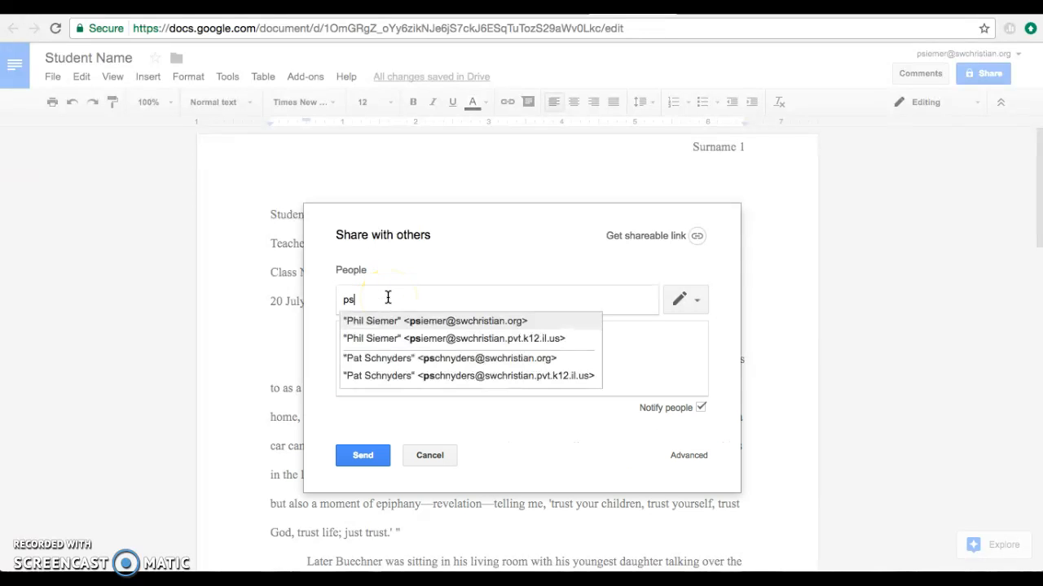
pyautogui.click(384, 321)
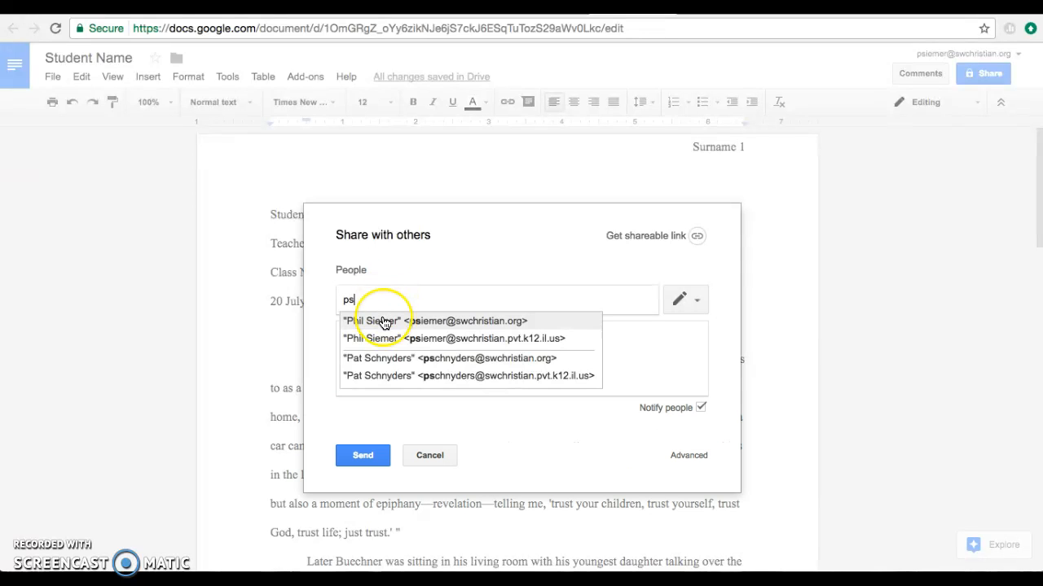
pyautogui.click(385, 322)
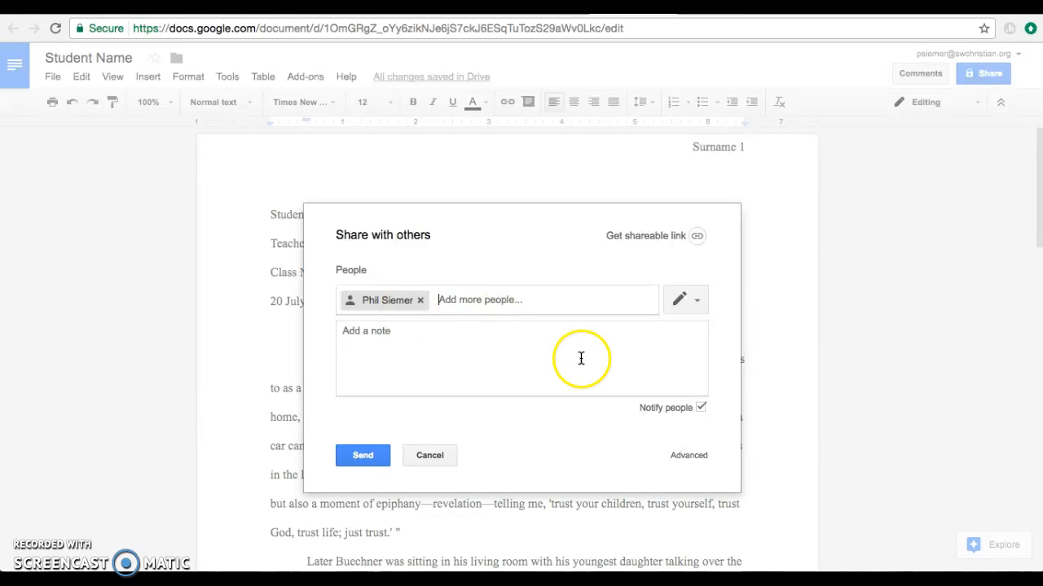
pyautogui.click(700, 408)
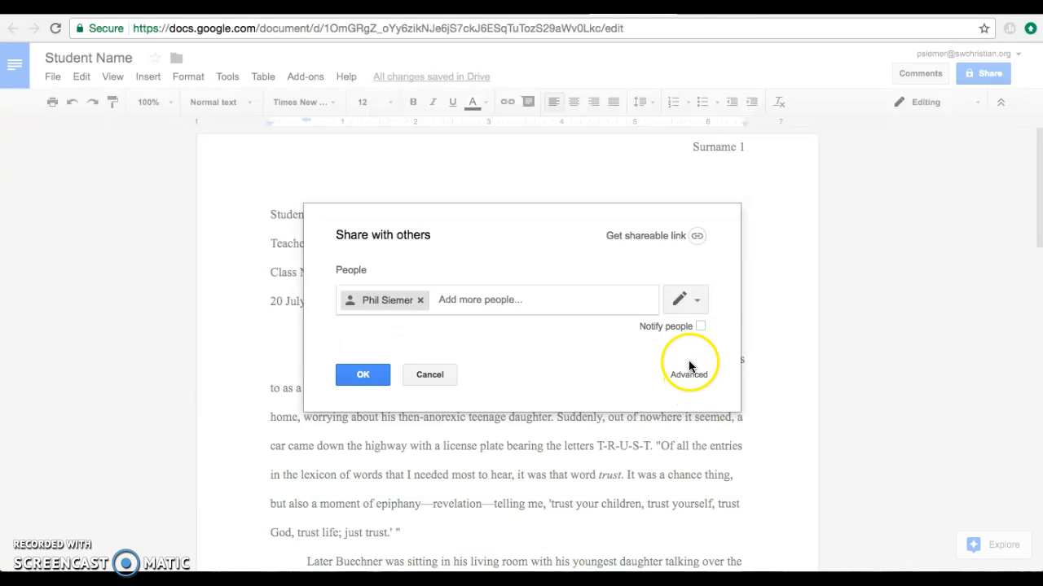
# Display the recipient's permission choices, cancel the invitation and finish with the sharing dialog
pyautogui.click(693, 299)
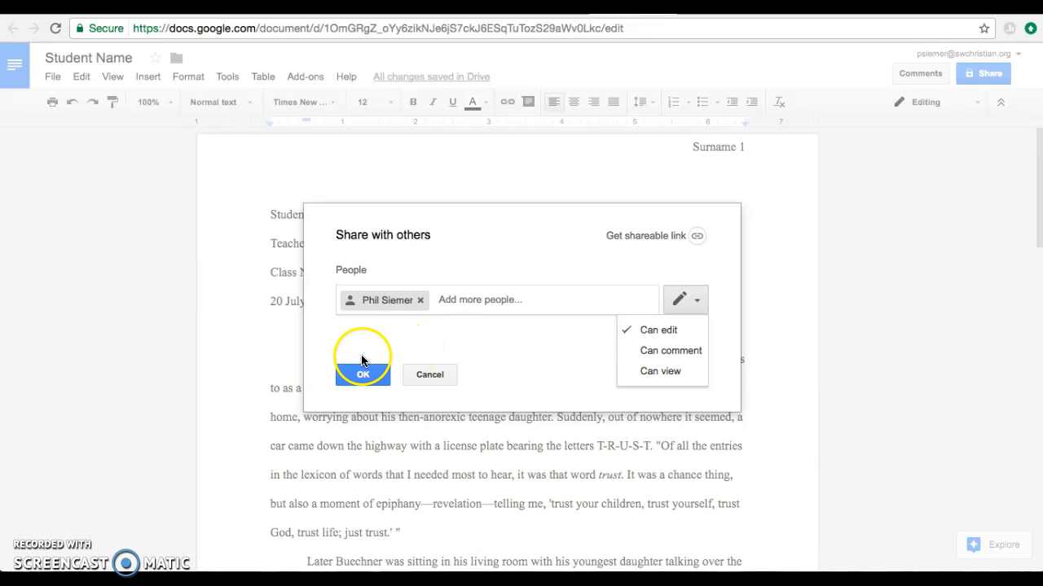
pyautogui.click(414, 372)
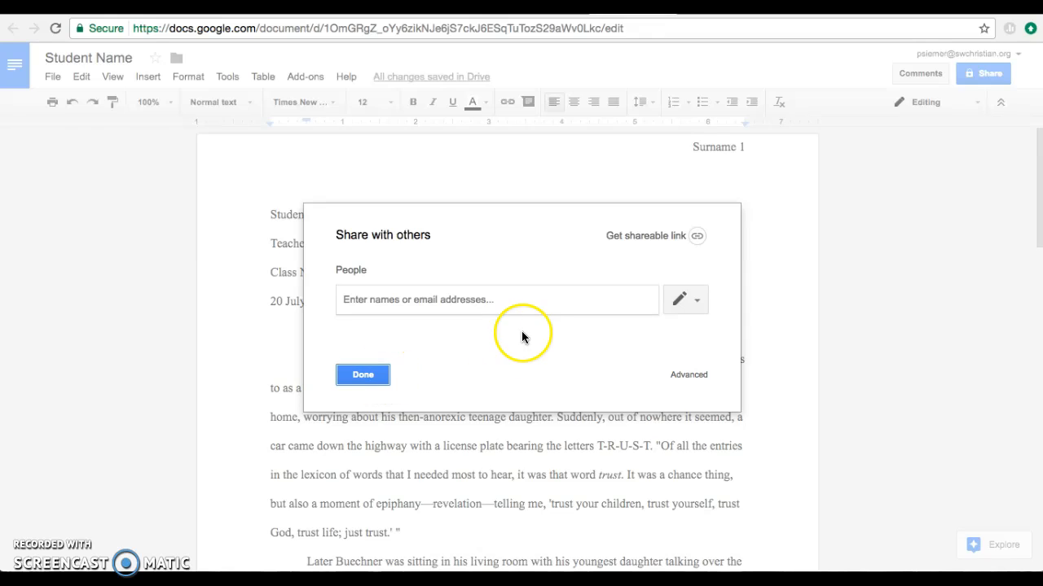
pyautogui.click(357, 376)
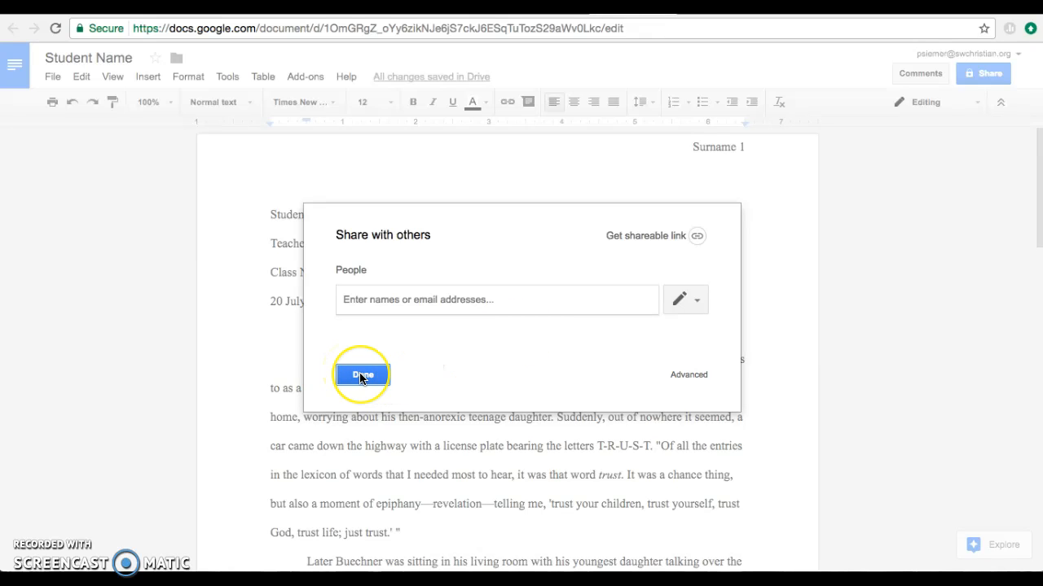